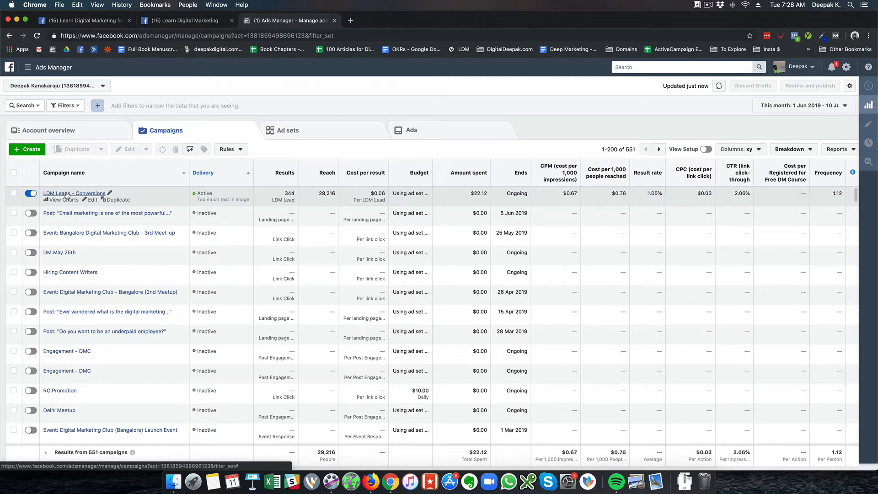
- Open the IN - 21-55 ad set of the LDM Leads - Conversions campaign for editing
click(68, 194)
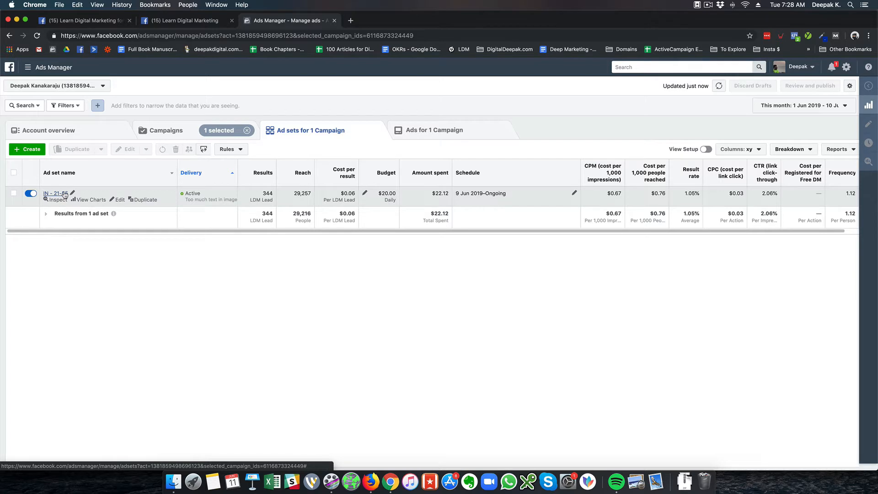
click(13, 196)
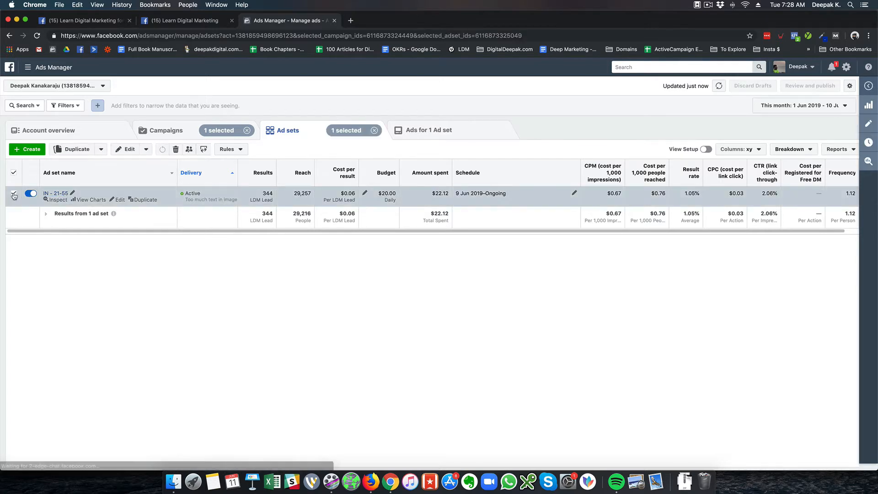
click(125, 151)
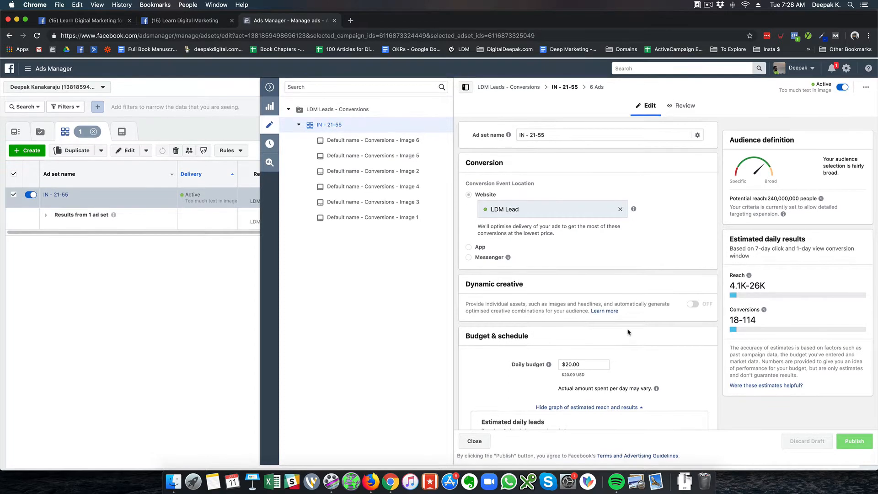
- Review the ad set's conversion event, budget, schedule, audience, detailed targeting and placement settings
scroll(628, 332, down, 5)
scroll(628, 332, down, 11)
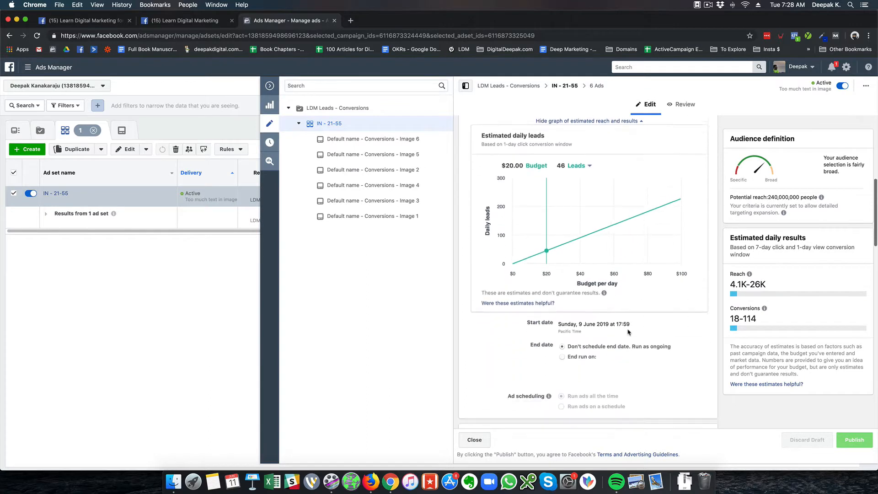
scroll(629, 333, down, 3)
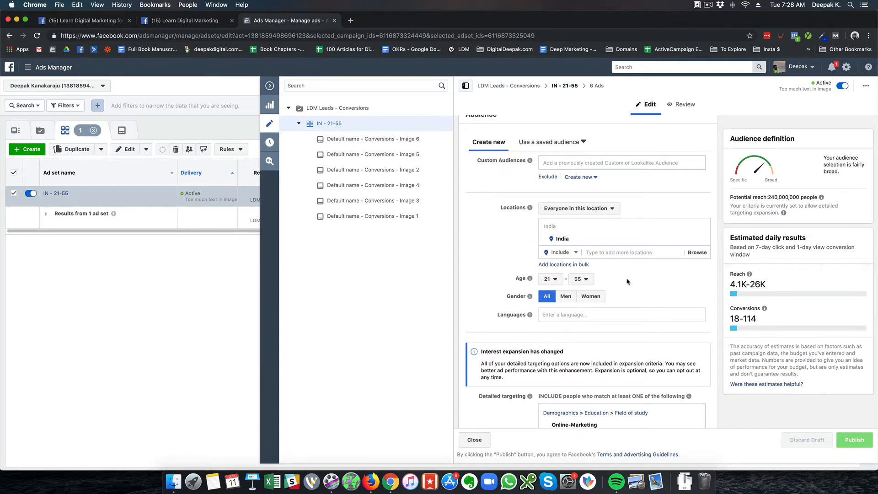
scroll(628, 282, down, 8)
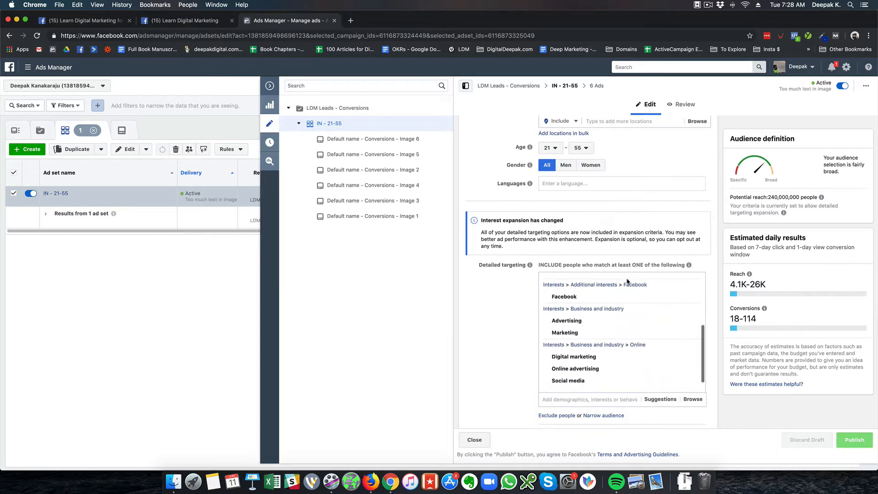
mouse_move(545, 366)
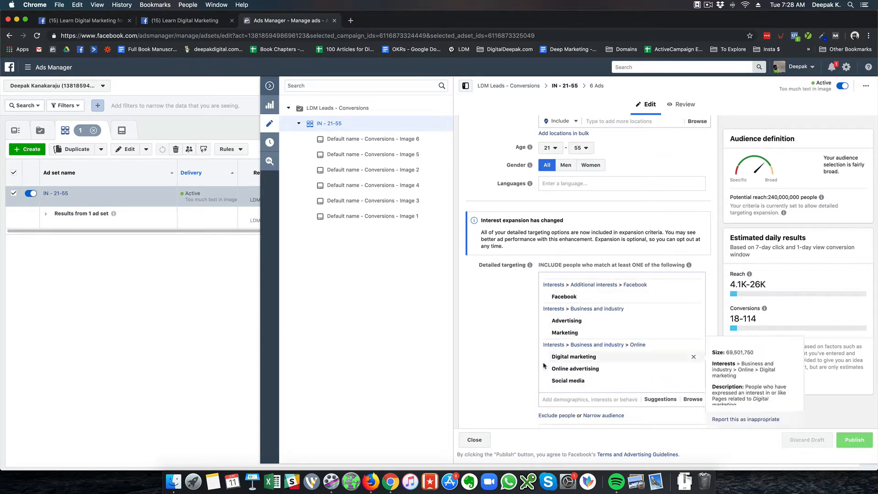
scroll(526, 363, down, 6)
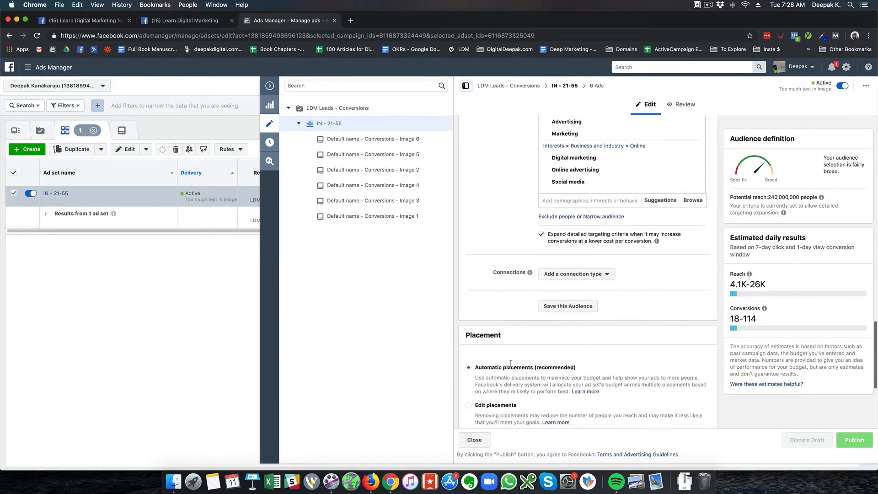
scroll(511, 366, up, 2)
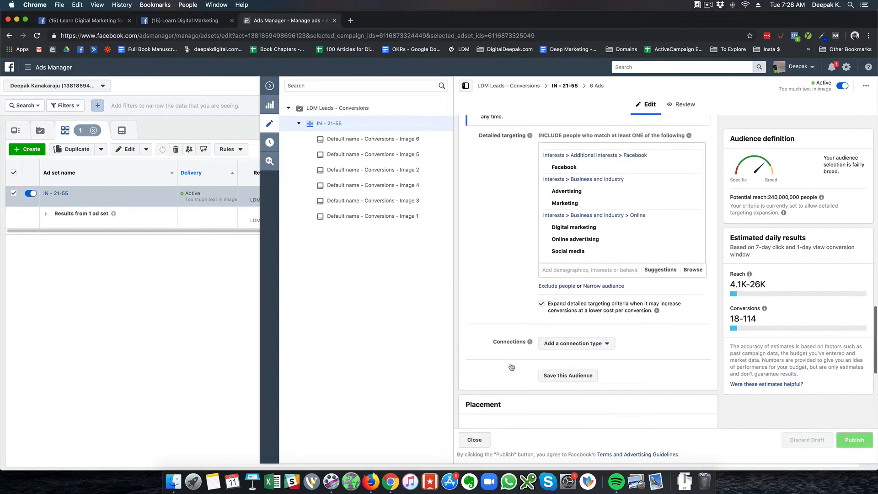
scroll(511, 367, up, 15)
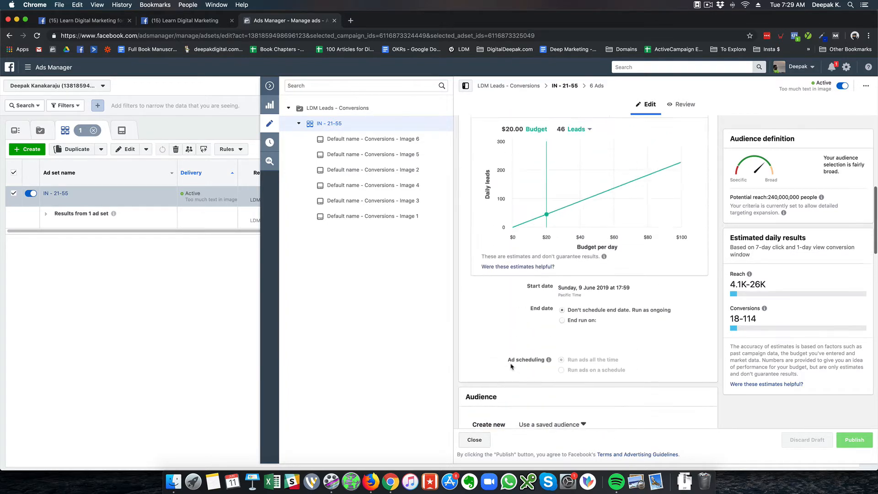
scroll(512, 366, up, 10)
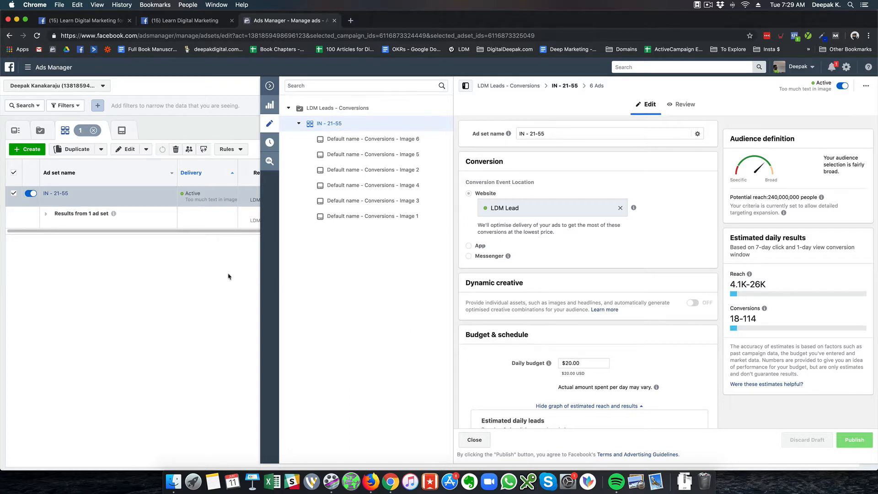
- Collapse the ad set editor and open the account's Audiences page
click(269, 86)
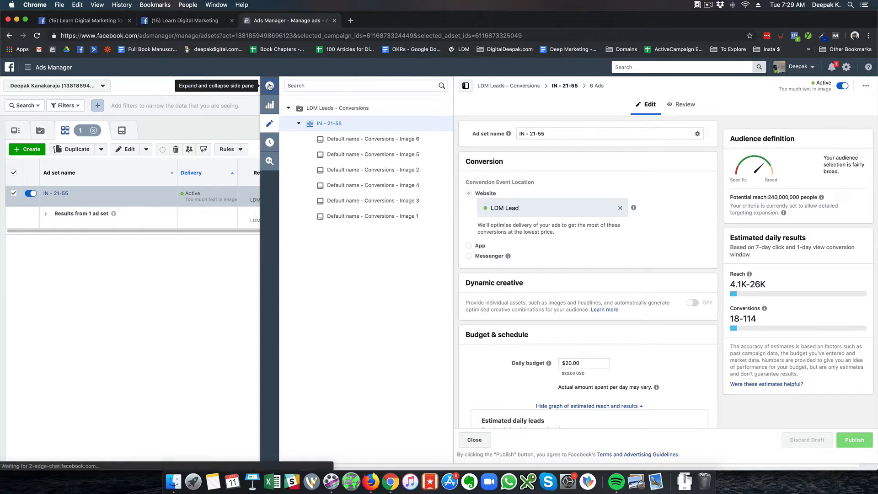
click(32, 73)
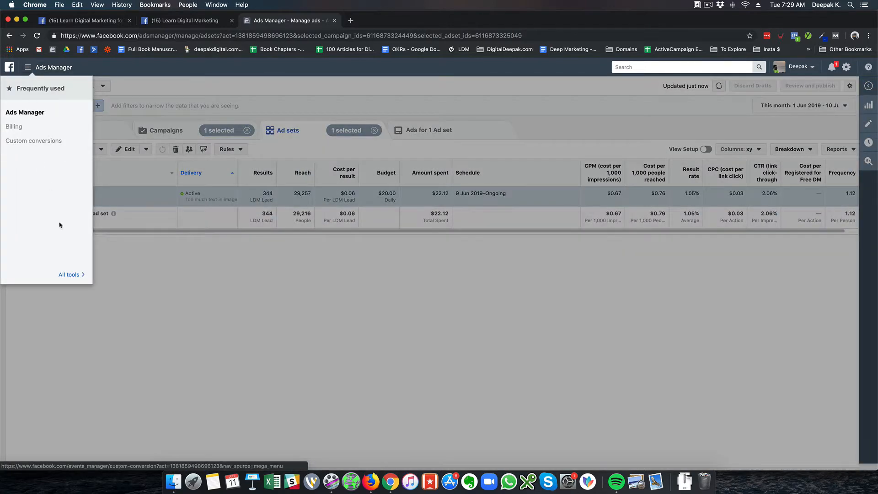
click(71, 273)
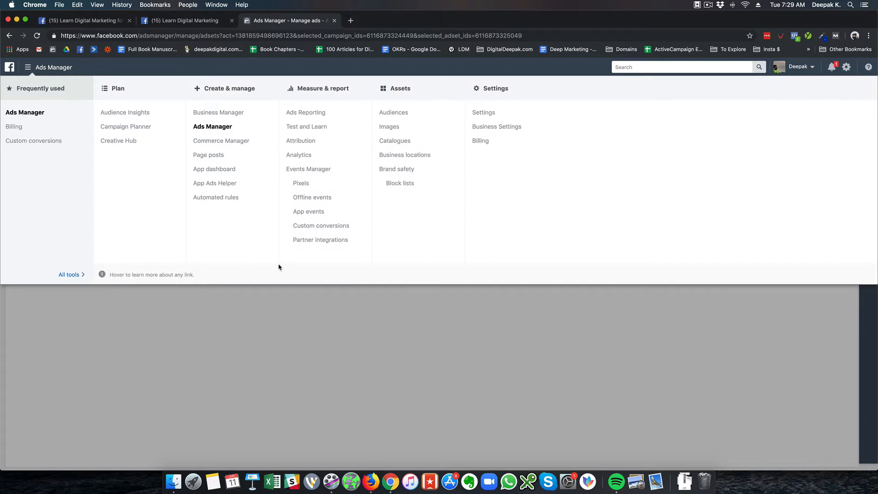
click(392, 113)
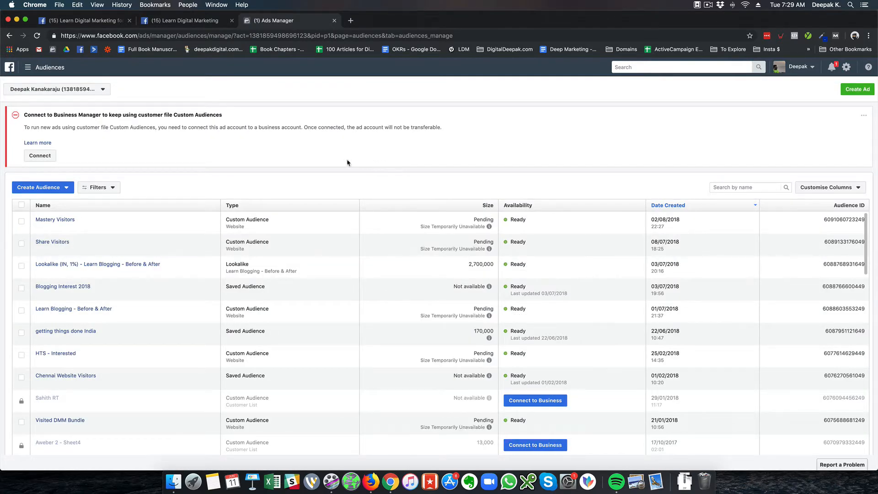
- Start a new saved audience and name it Bangalore Website Visitors
click(73, 192)
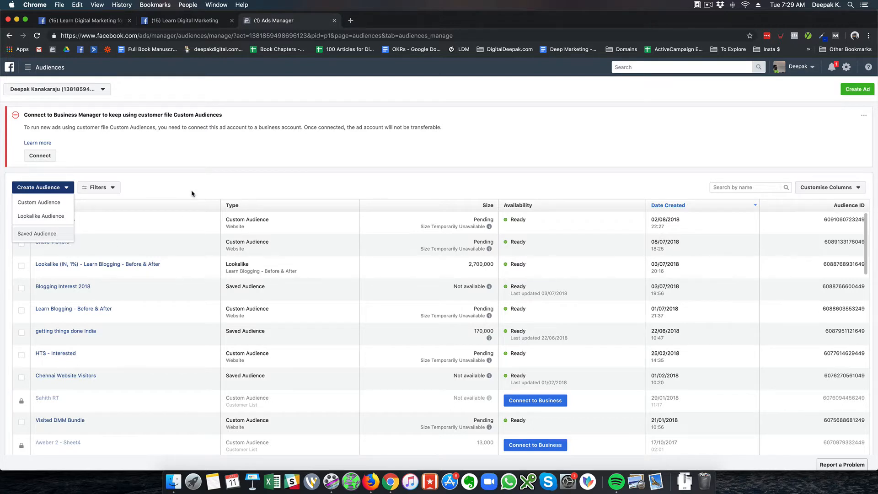
click(40, 234)
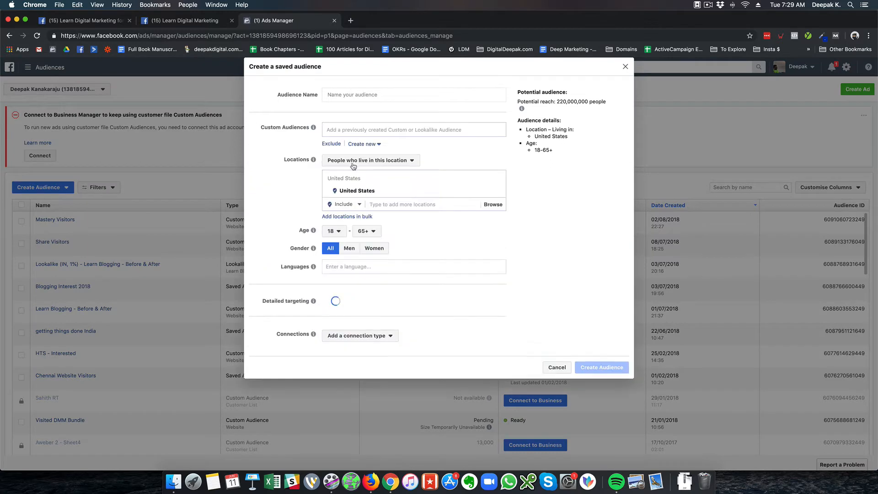
click(377, 96)
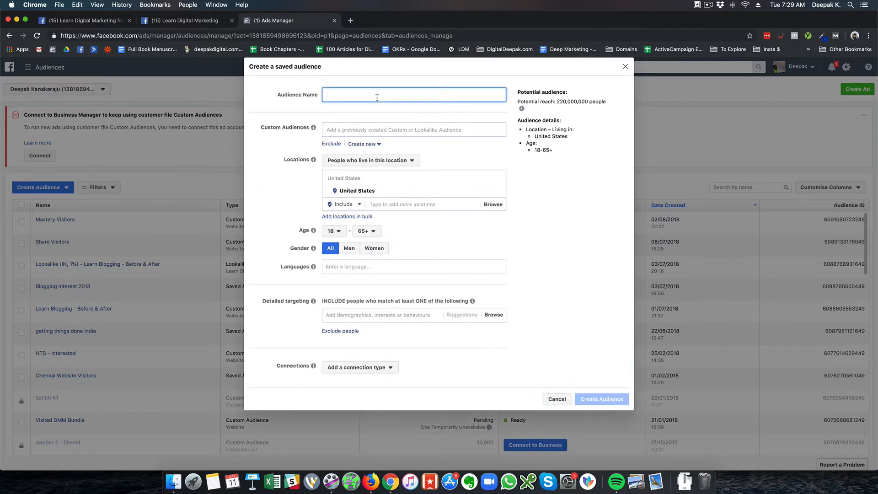
text(Bangalore Website Vsiitors)
key(BackSpace)
key(BackSpace)
key(BackSpace)
key(BackSpace)
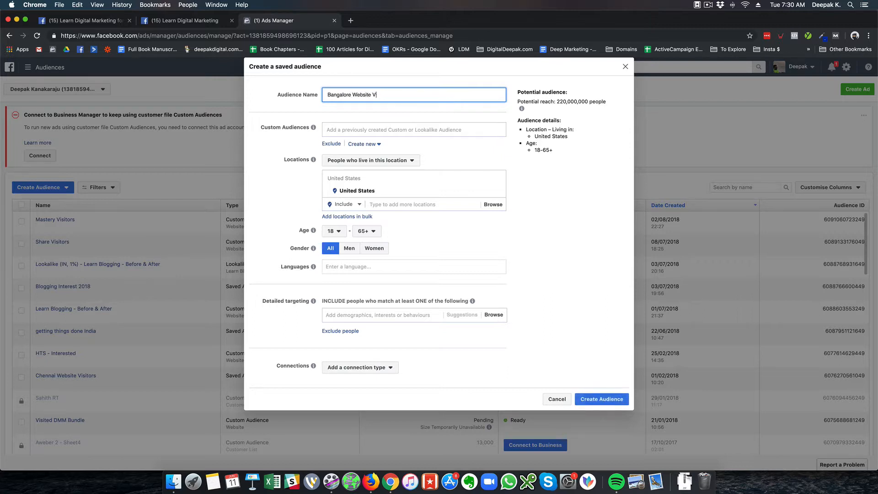
text(isitors)
click(386, 113)
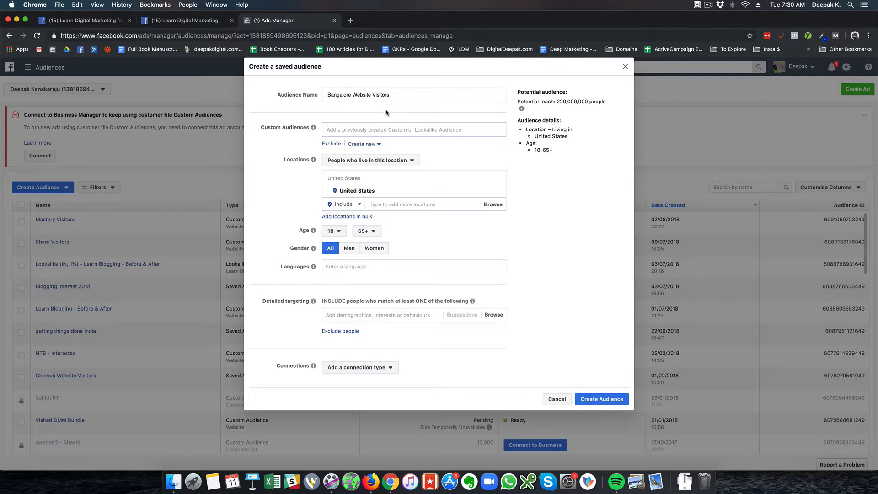
- Include the 180 Days of Website Visitors custom audience in the saved audience
click(385, 126)
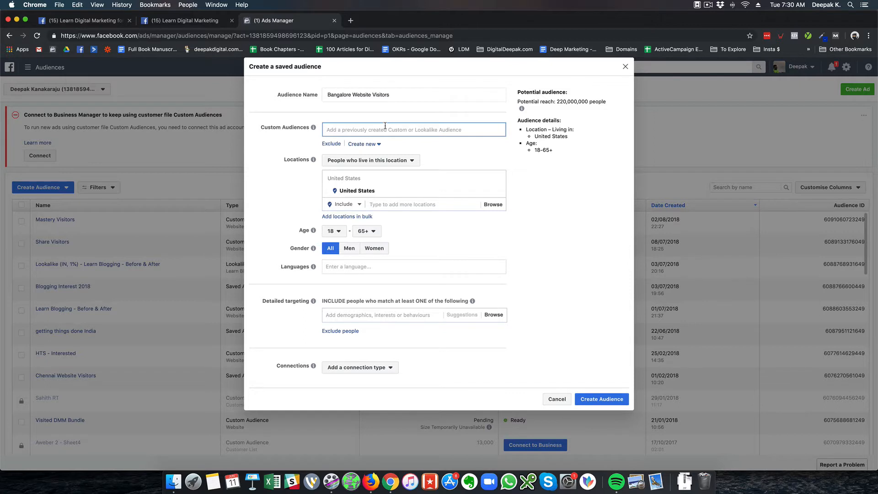
text(180)
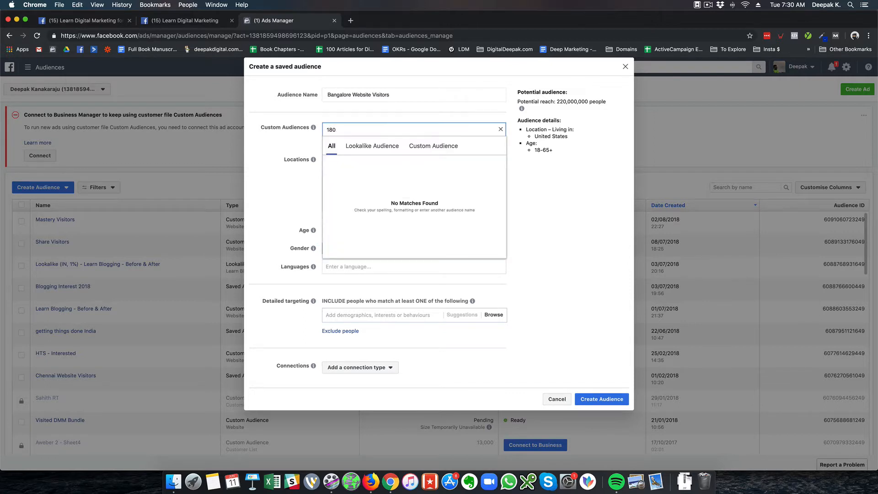
click(387, 199)
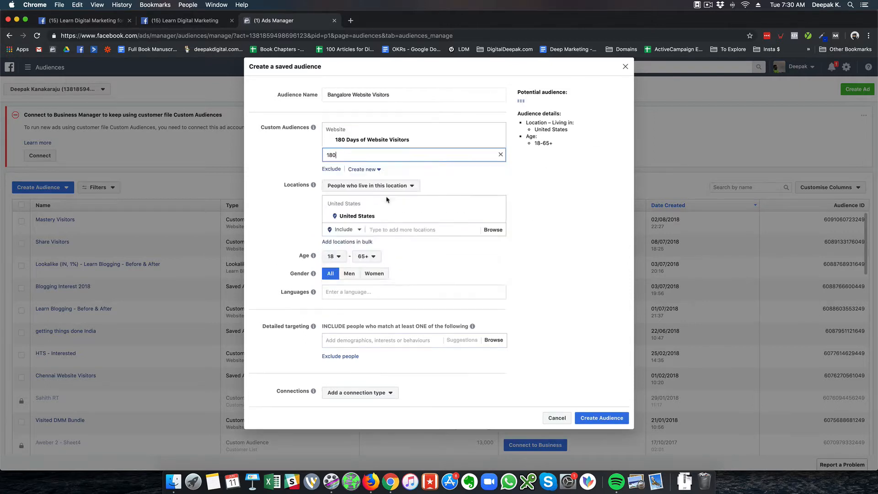
click(282, 156)
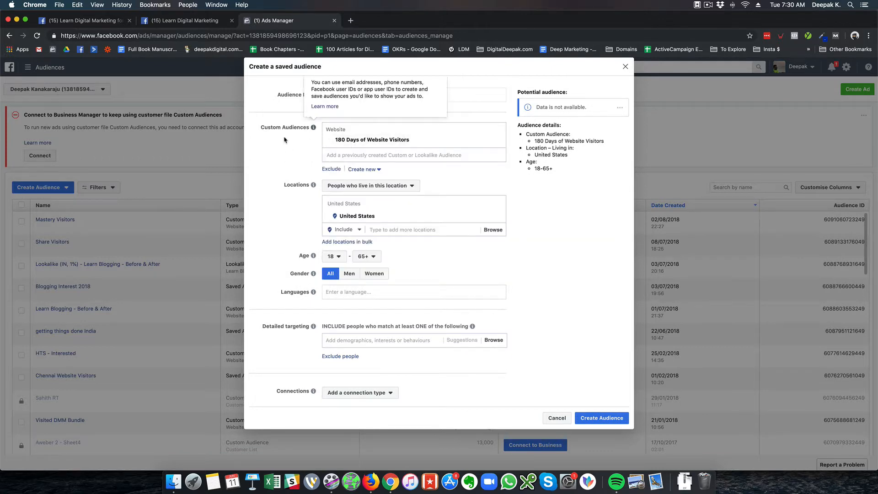
- Replace the United States location with the city of Bangalore, Karnataka
click(499, 217)
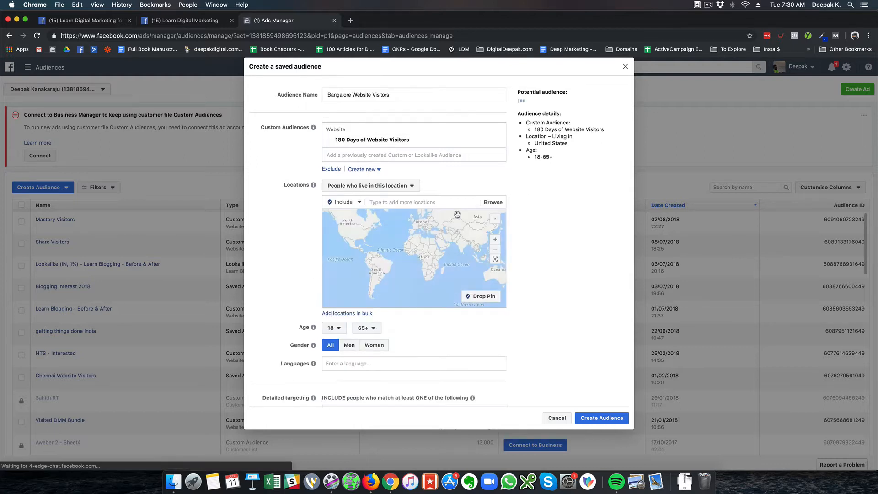
text(bangalore)
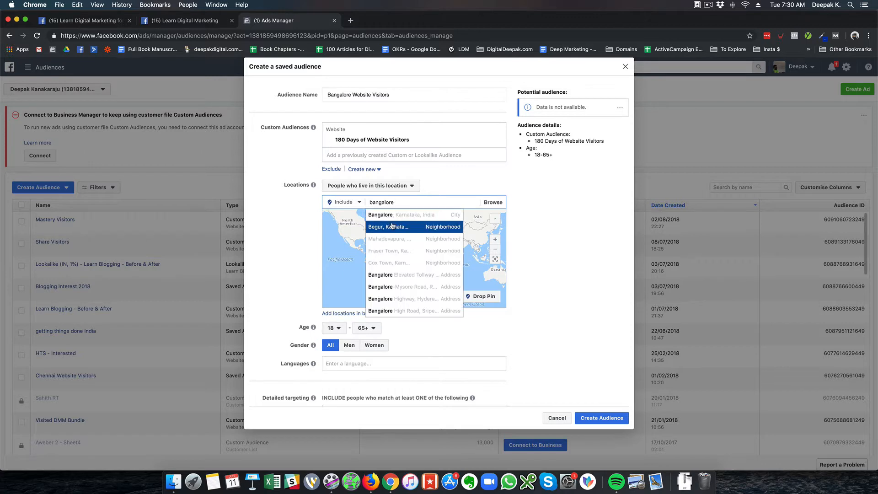
click(394, 217)
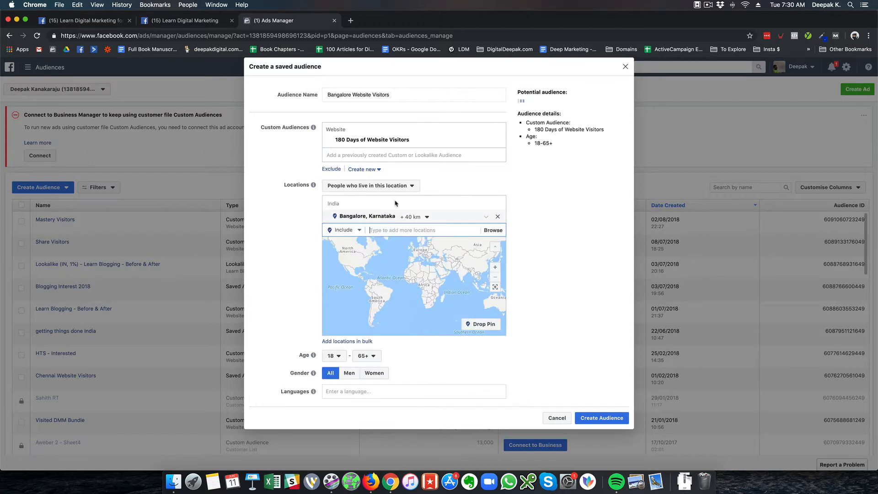
- Extend the audience name to Bangalore Website Visitors (40+)
click(418, 93)
text(()
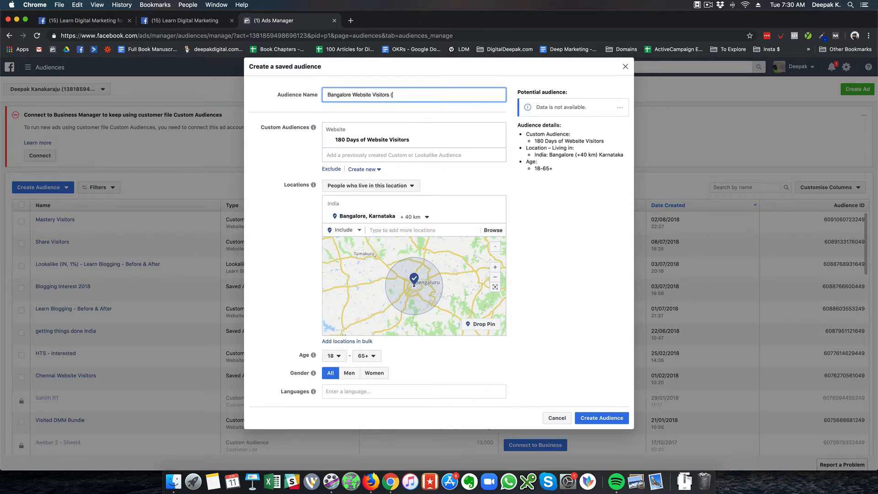
text(40+)
click(284, 236)
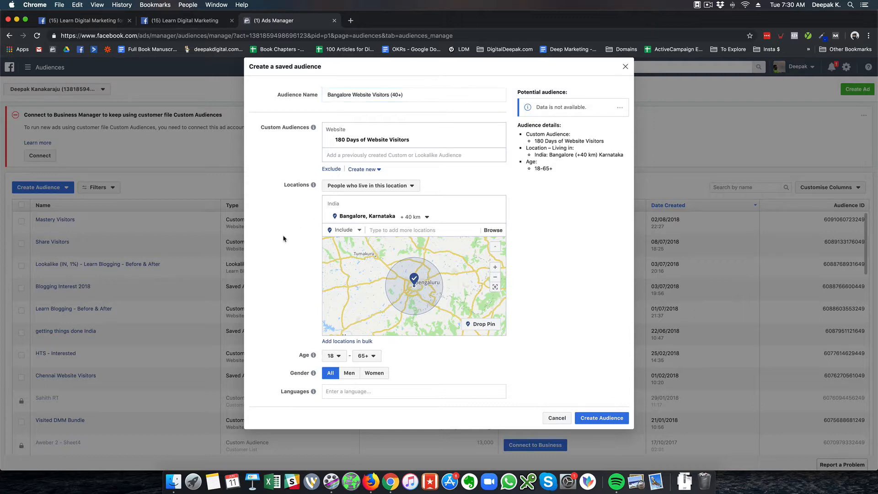
- Set the minimum age to 40 and close the saved audience form without creating it
click(335, 356)
scroll(336, 327, down, 5)
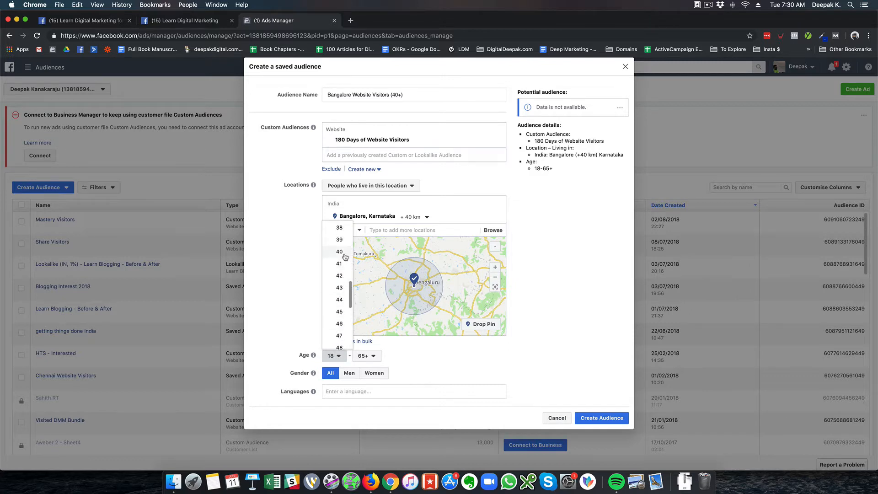
click(337, 254)
scroll(300, 274, down, 3)
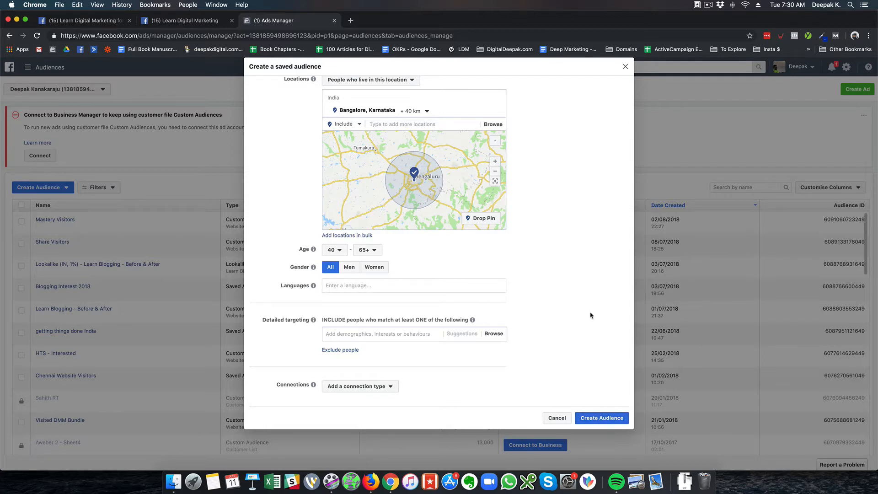
click(626, 68)
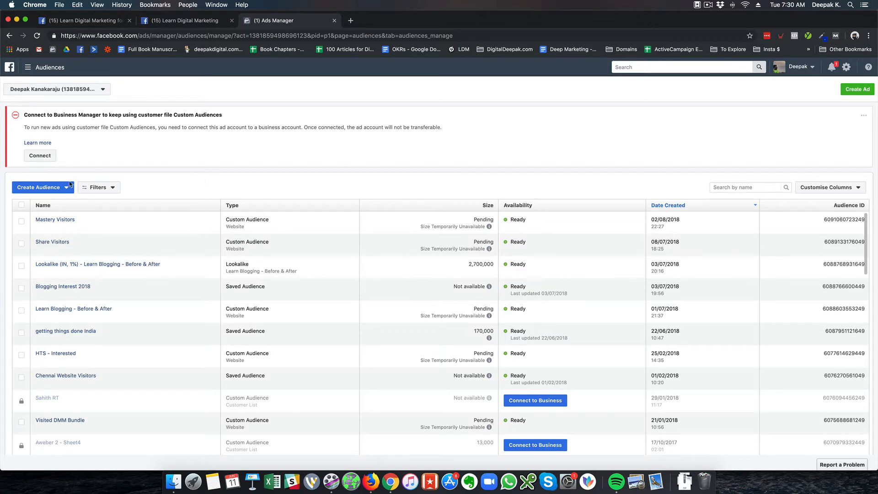
- Start creating a custom audience with website traffic as its source
click(54, 188)
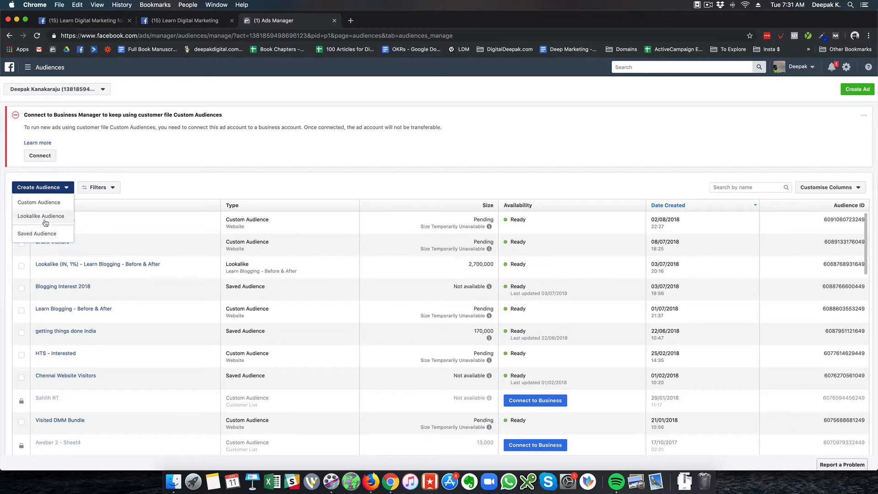
click(46, 207)
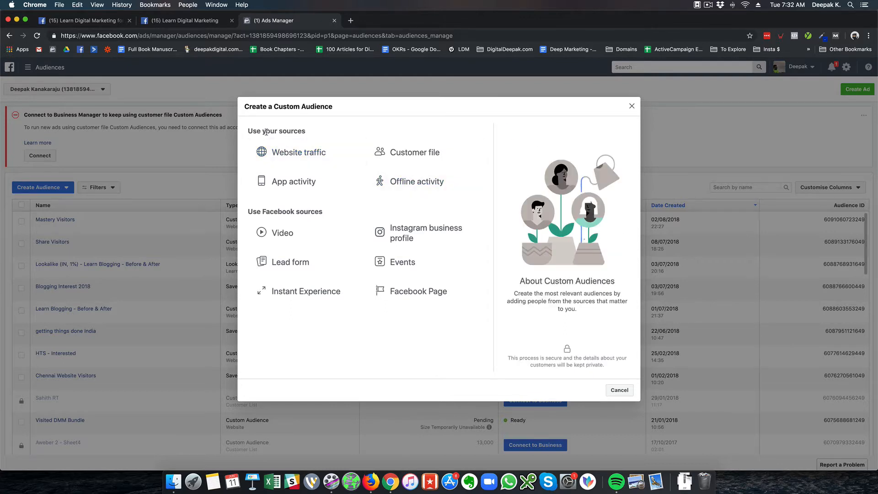
click(287, 155)
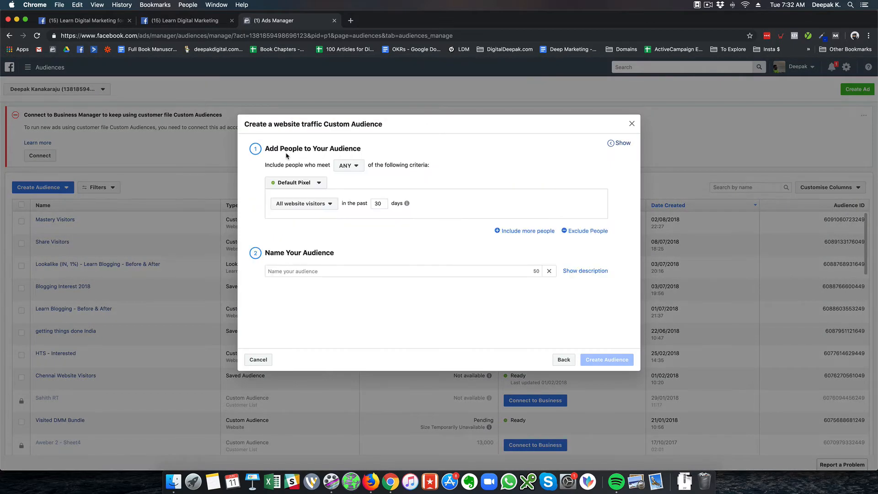
click(351, 22)
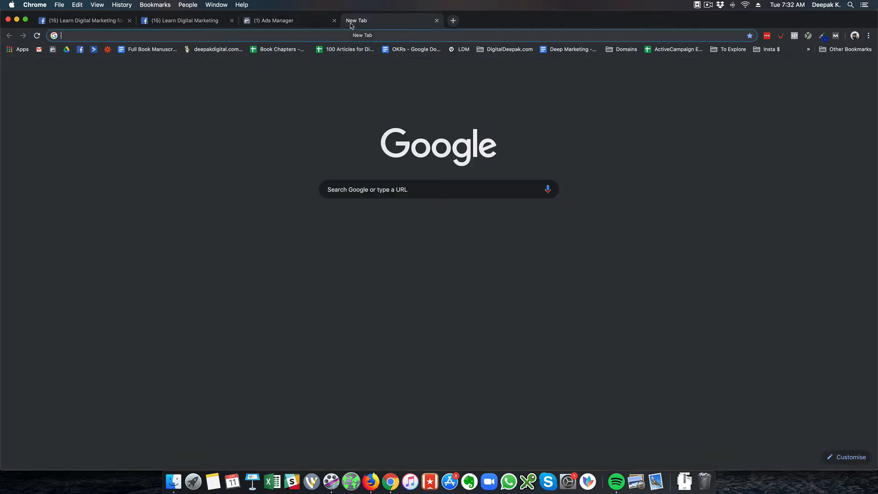
text(www.le)
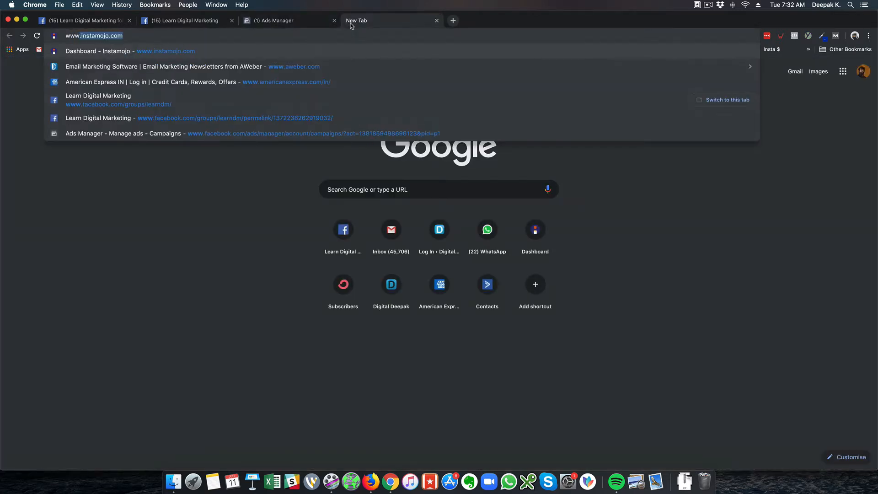
text(arndigitalmarketing)
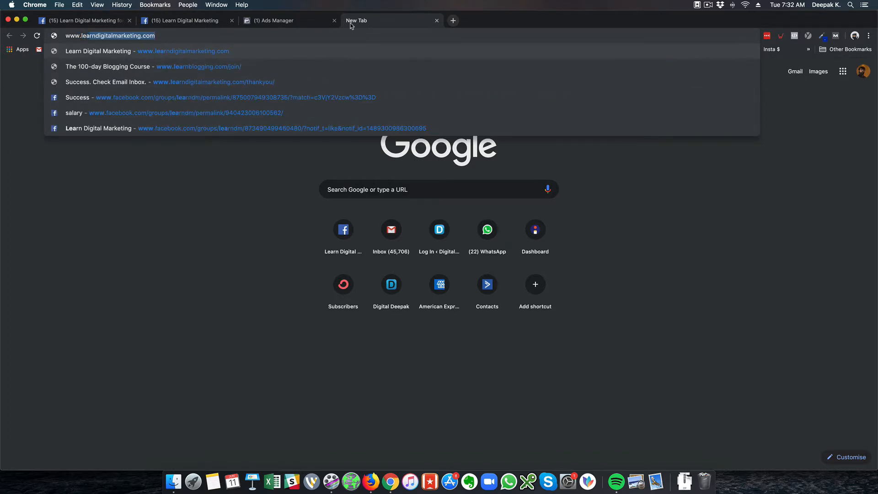
key(Return)
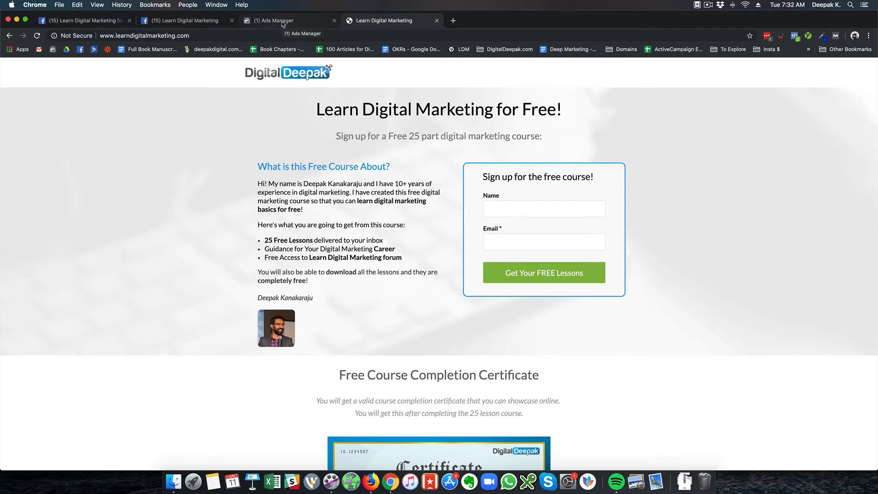
click(453, 20)
text(www.digitalmarketingmastery.in)
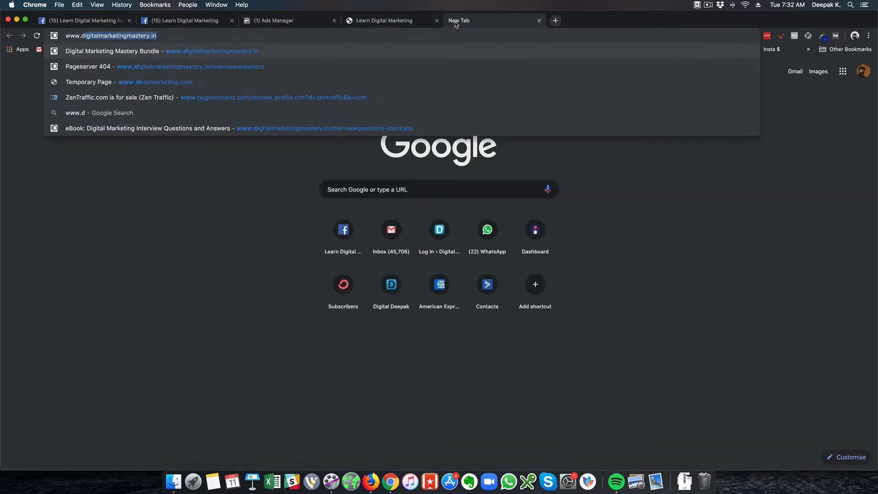
key(Return)
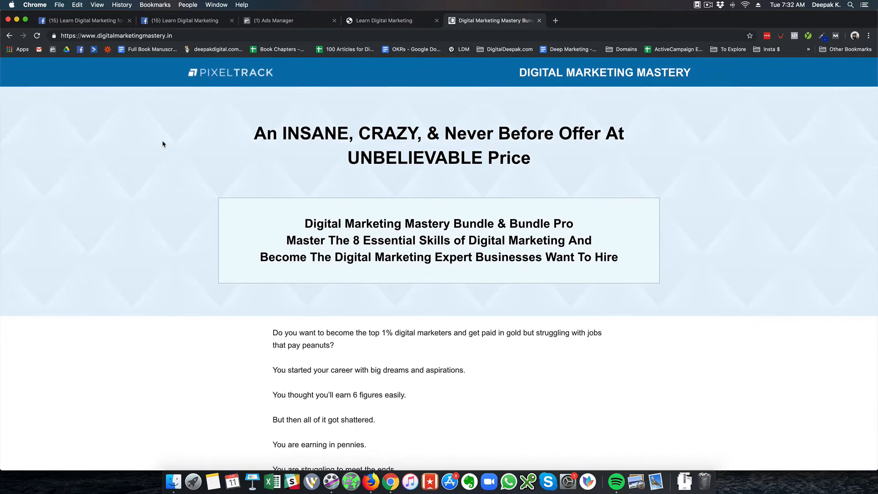
- Look through the Digital Marketing Mastery Bundle sales page and examine its web address
scroll(163, 144, down, 10)
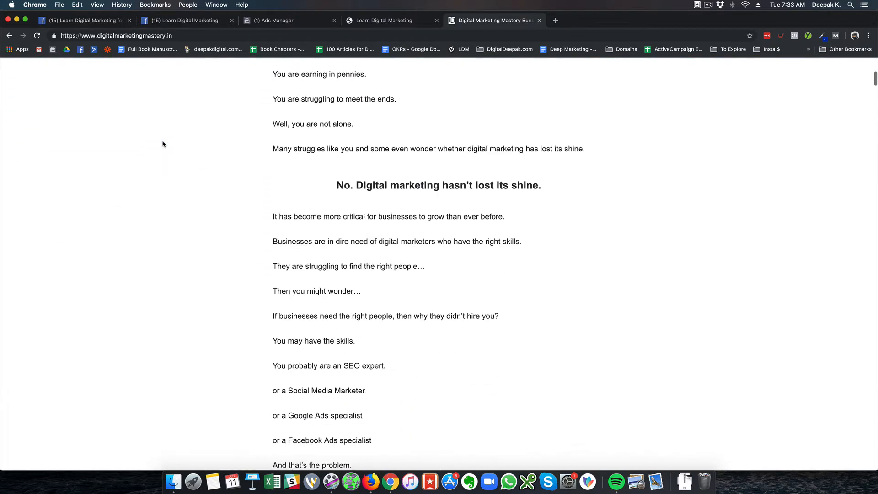
scroll(163, 144, down, 15)
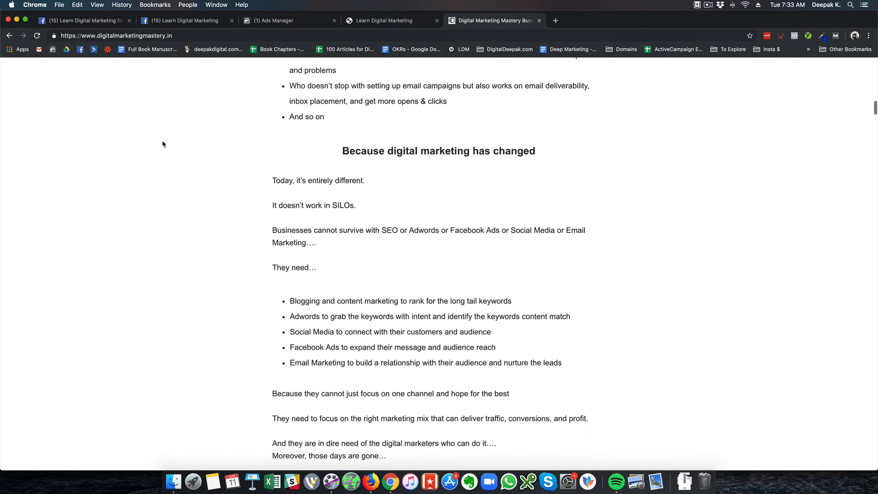
scroll(163, 144, down, 20)
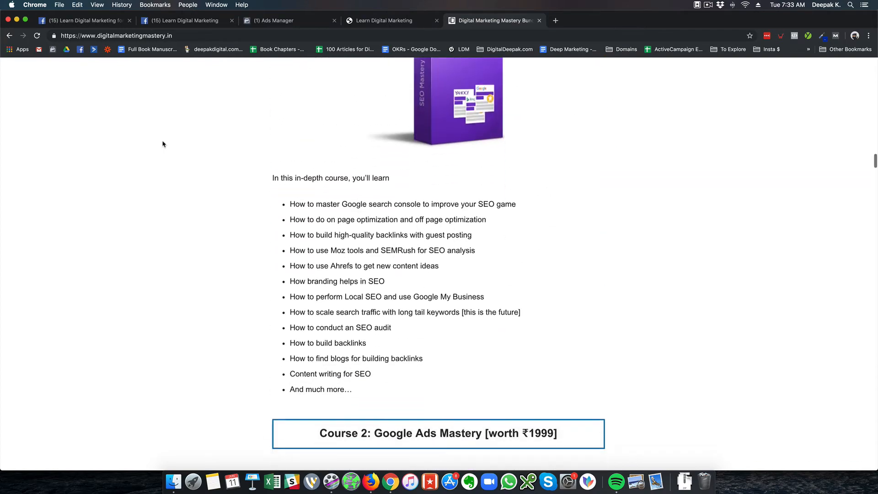
scroll(163, 144, down, 15)
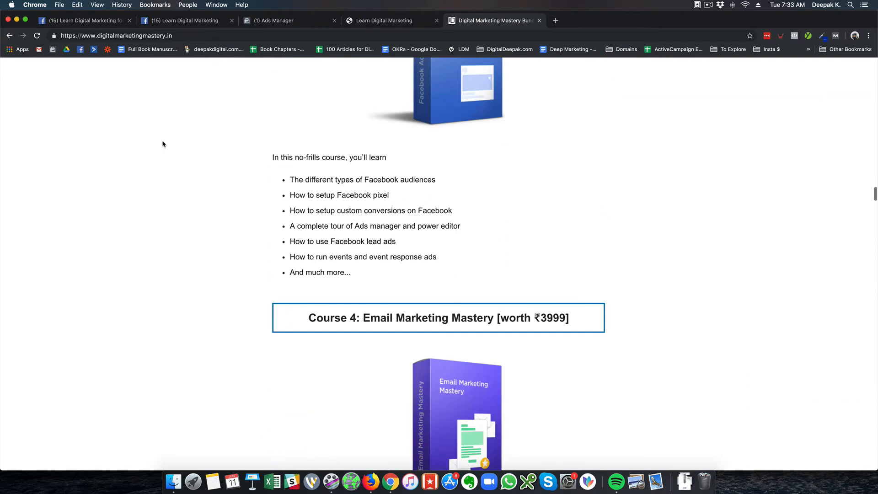
scroll(162, 144, down, 20)
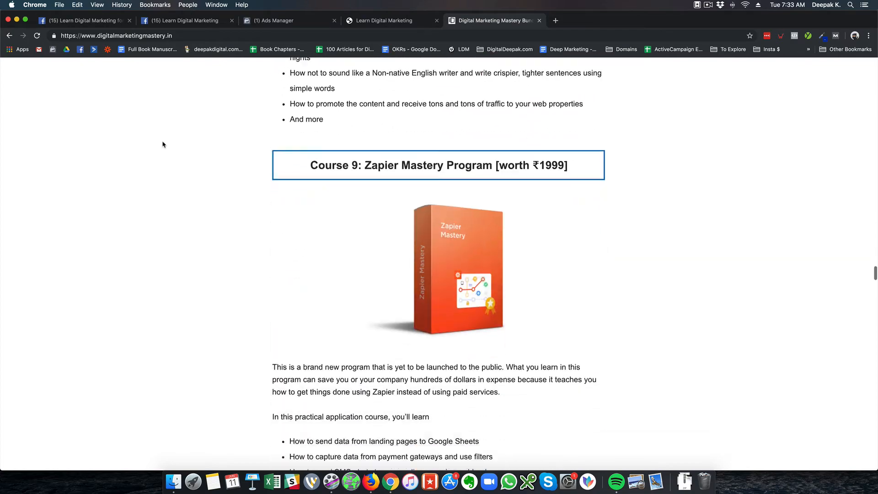
scroll(162, 144, down, 20)
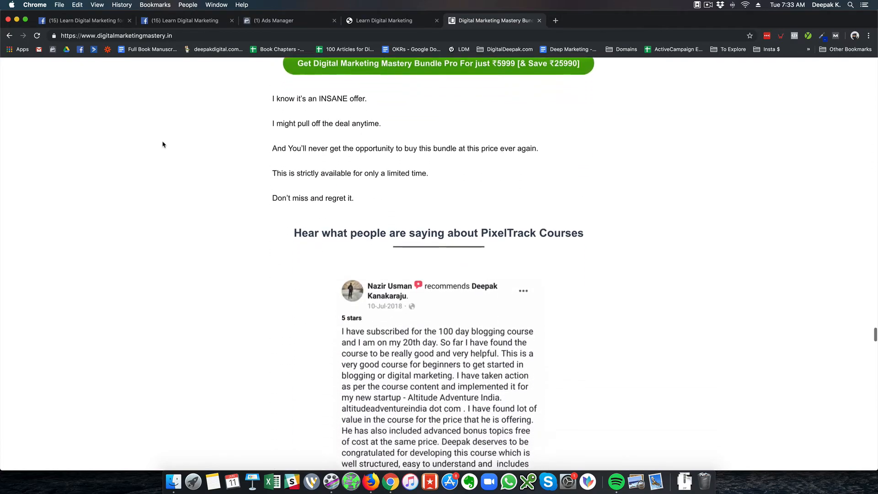
scroll(162, 144, up, 20)
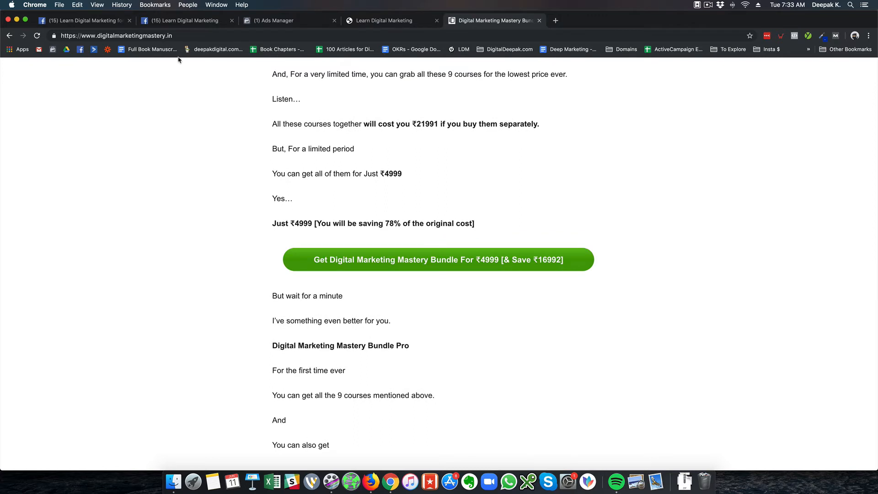
click(188, 35)
click(188, 35)
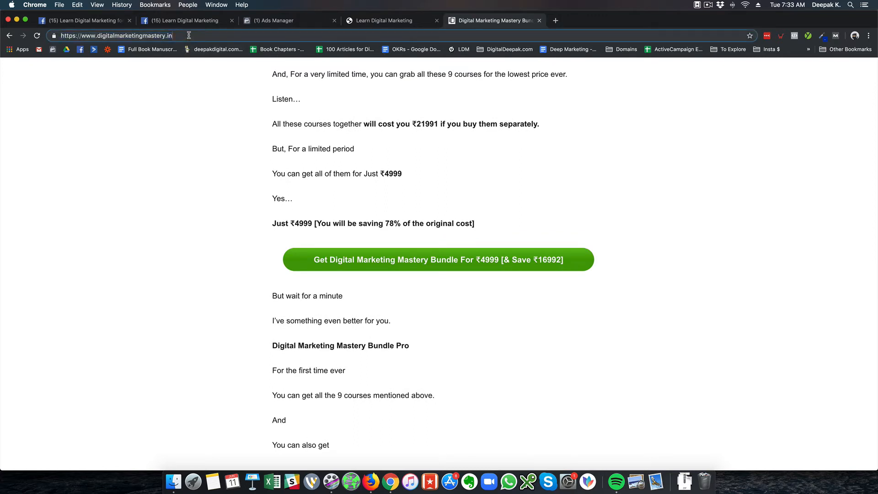
drag(179, 35, 57, 36)
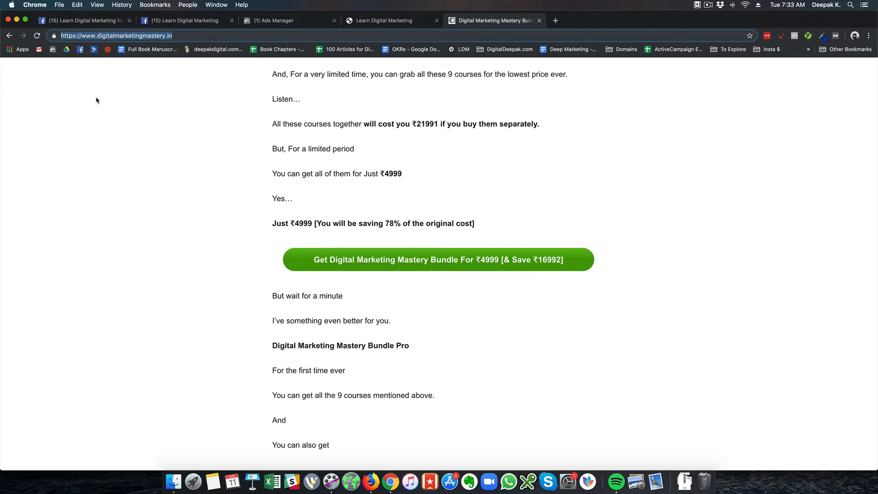
click(183, 104)
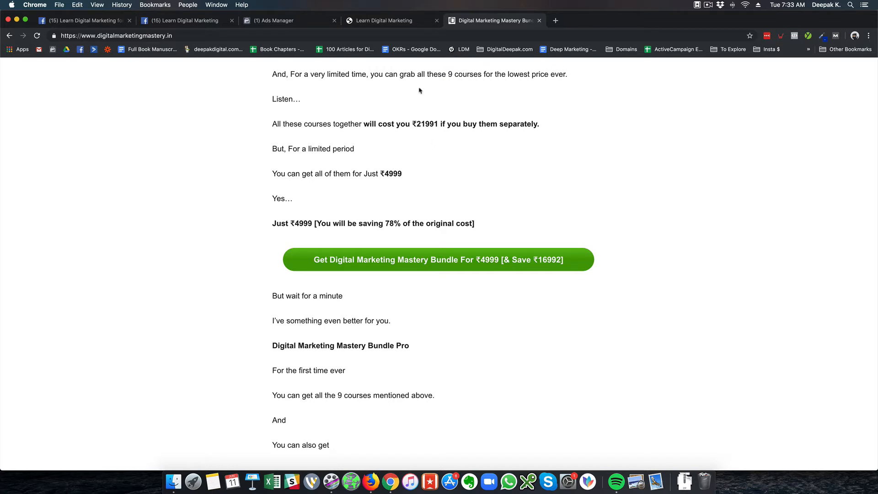
- Go back to the Learn Digital Marketing site and open its /thankyou/ page
click(396, 29)
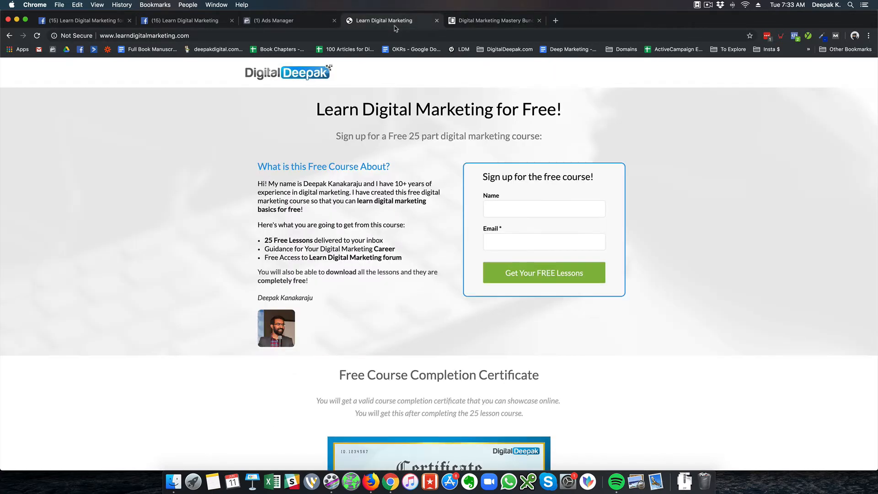
click(398, 37)
click(399, 38)
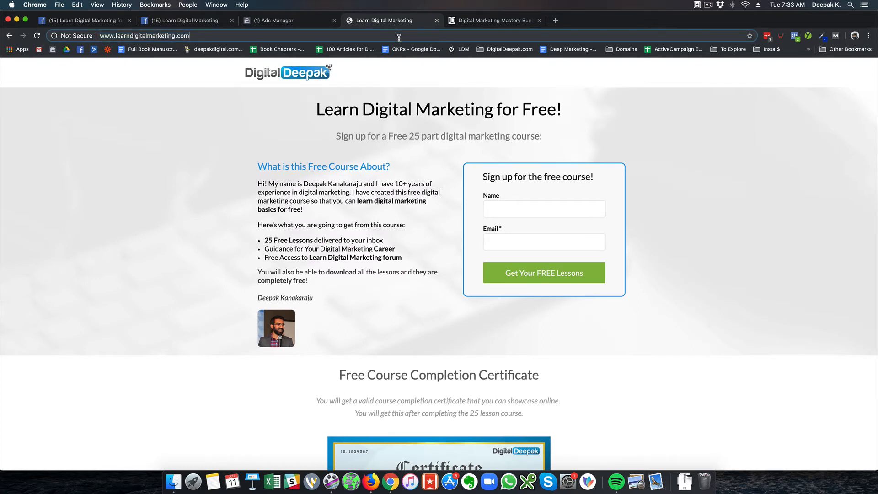
text(/thankyou/)
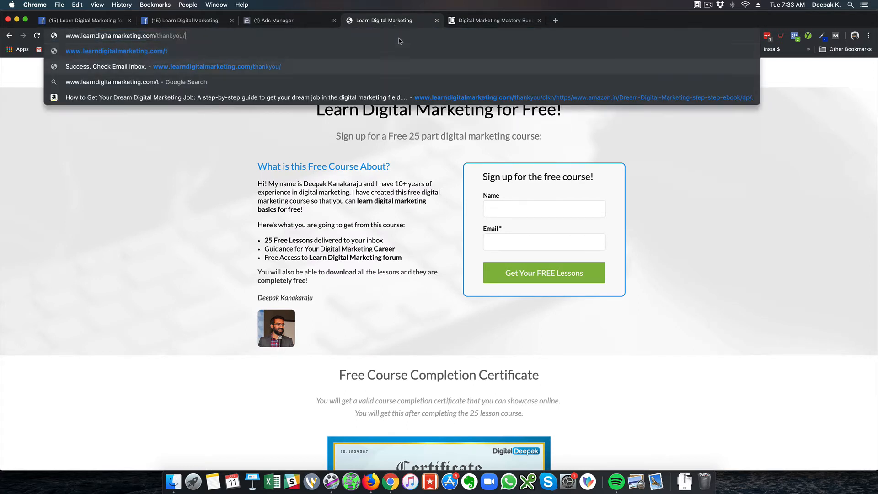
key(Return)
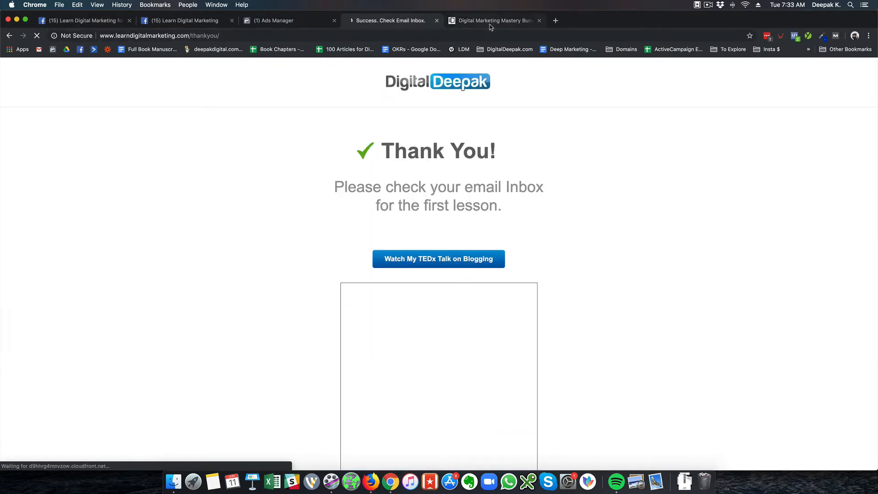
- Compare the addresses of the thank-you page and the Digital Marketing Mastery page, and return to the course sign-up page
click(491, 23)
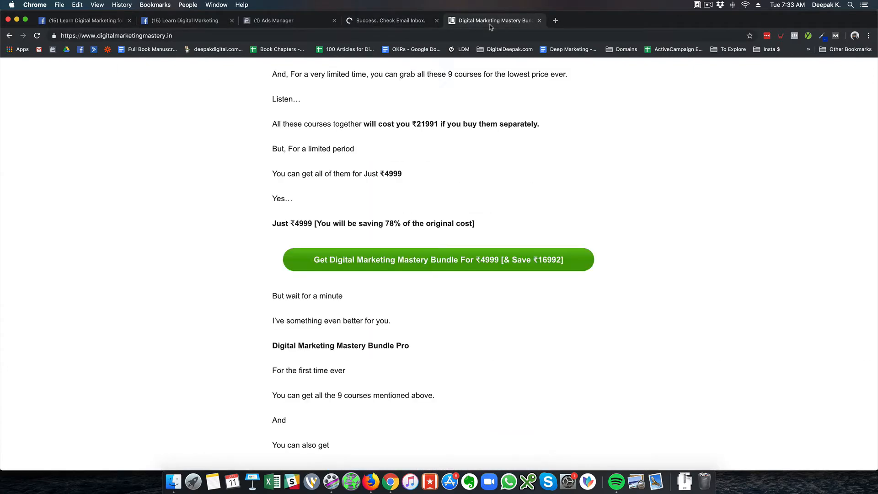
click(423, 22)
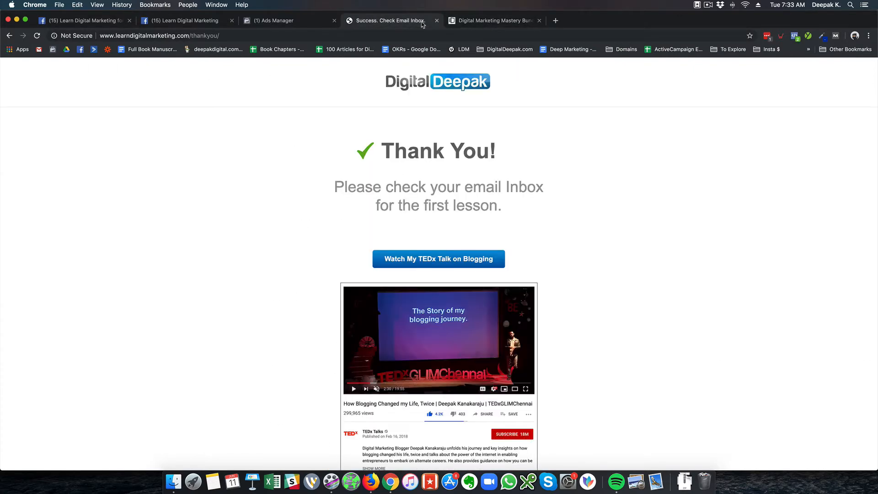
click(234, 36)
key(super+c)
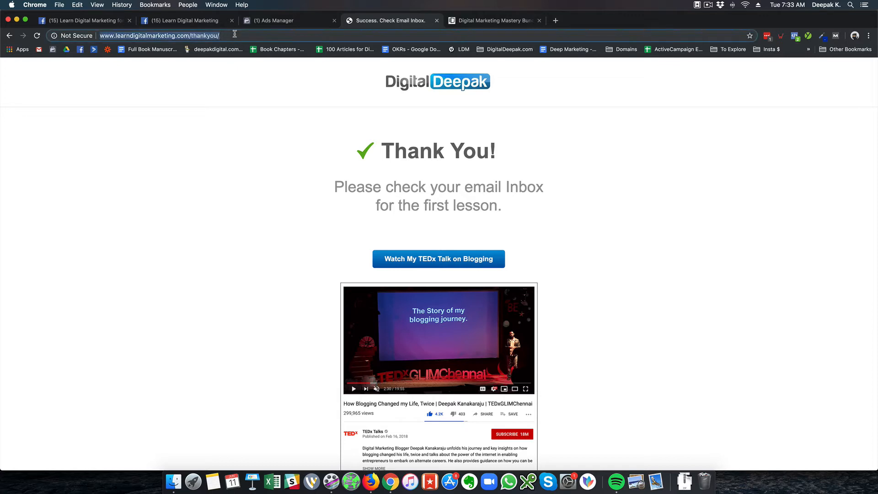
click(264, 161)
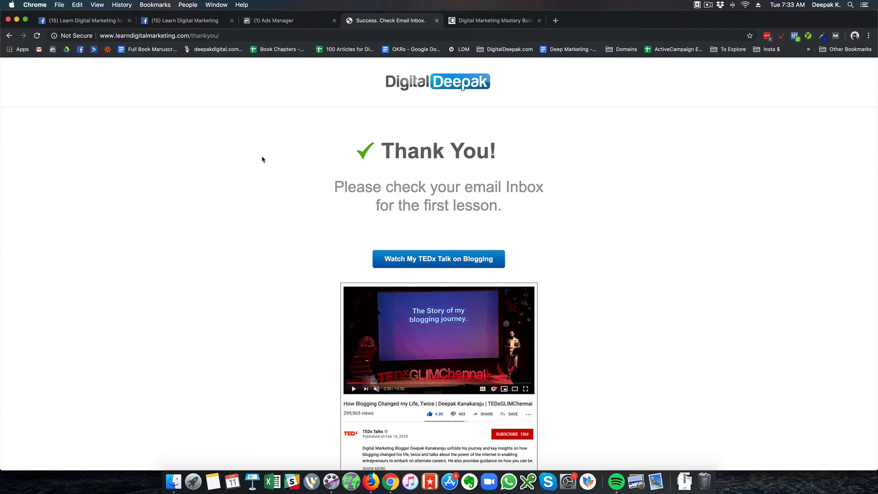
click(497, 21)
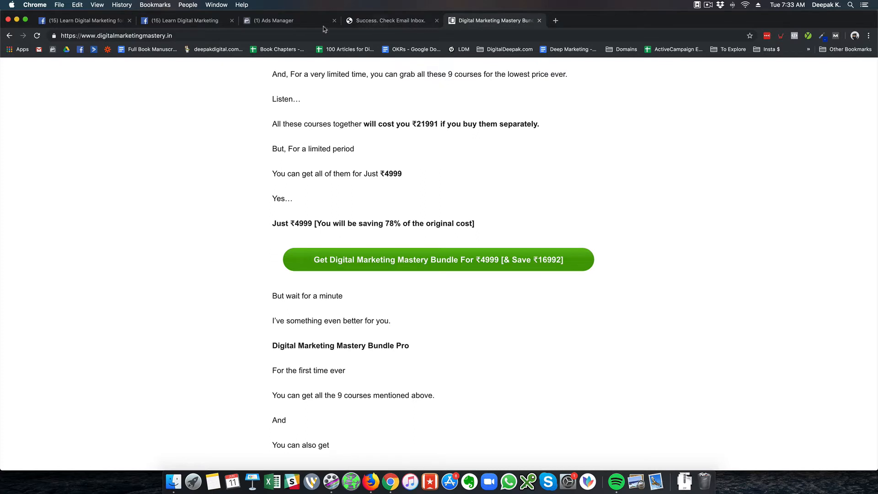
click(226, 34)
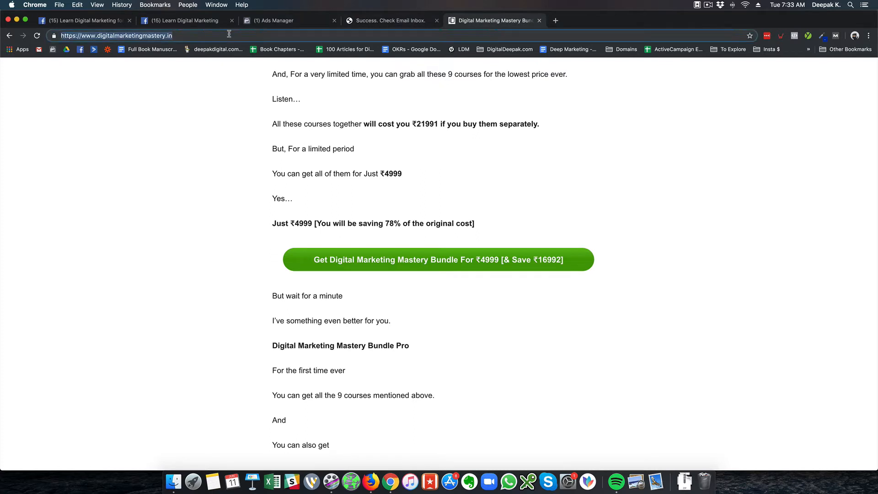
click(229, 33)
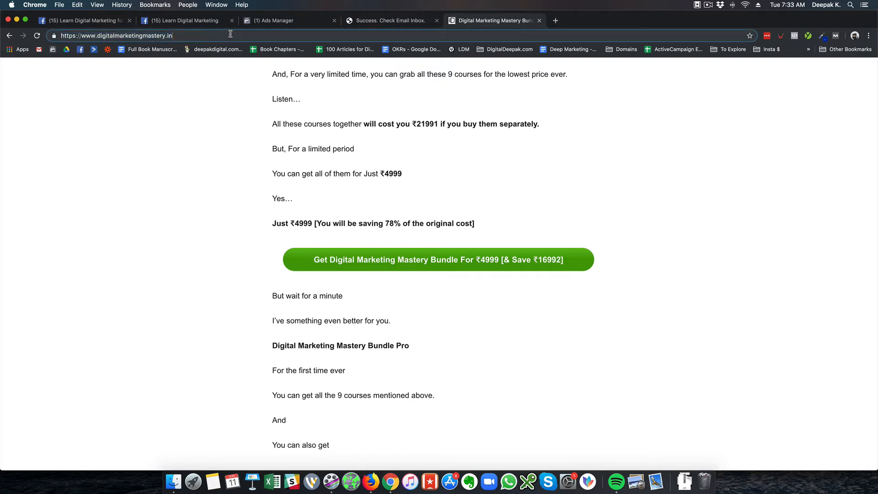
click(380, 26)
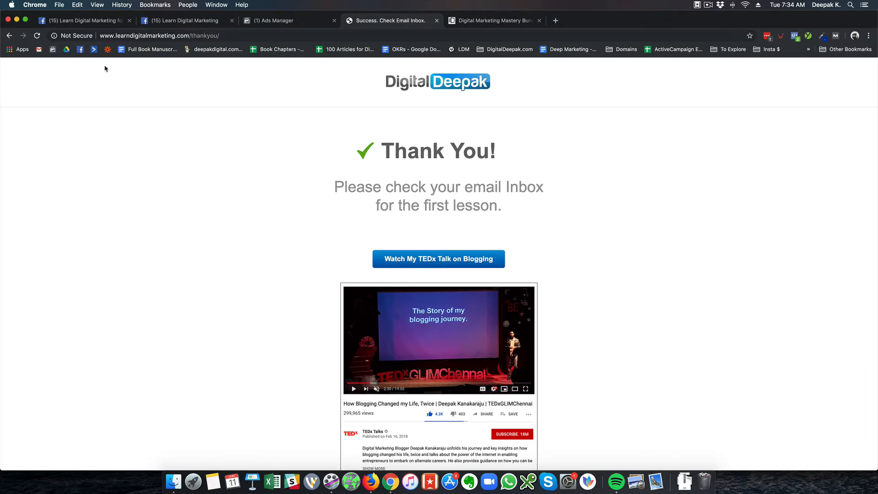
click(10, 36)
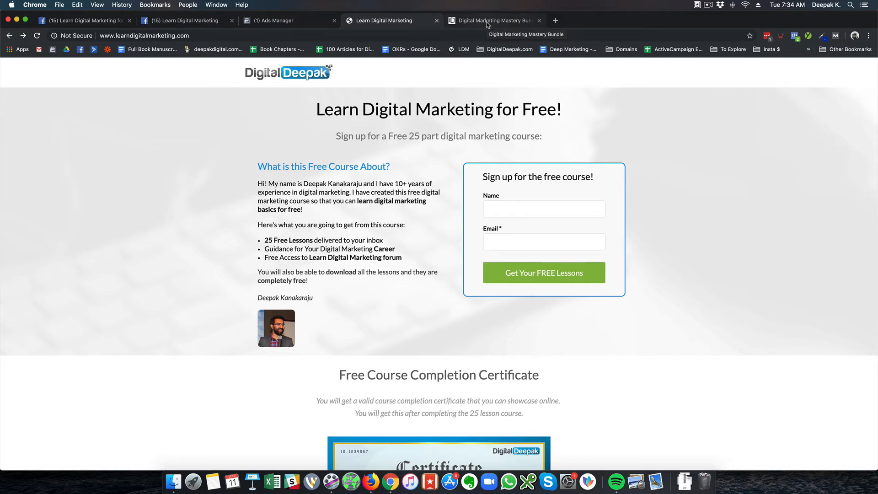
- Switch back to Ads Manager and set the website traffic audience criterion to People who visited specific web pages
click(281, 21)
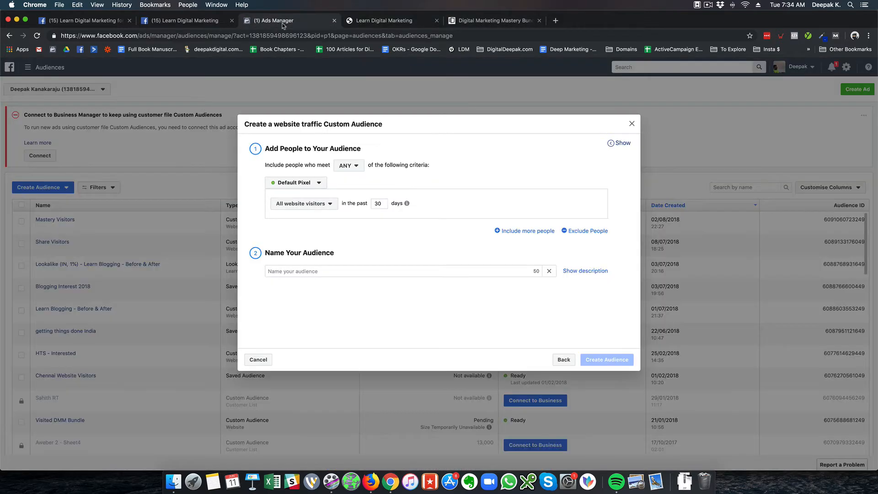
click(317, 206)
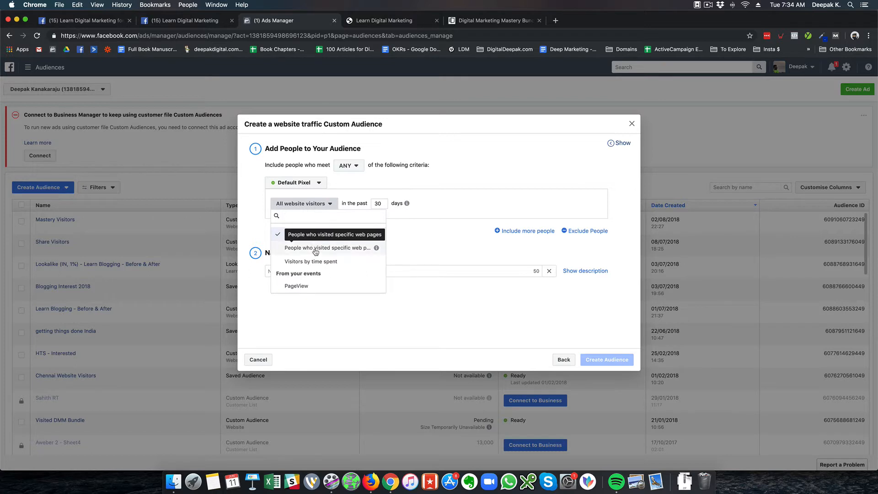
click(316, 249)
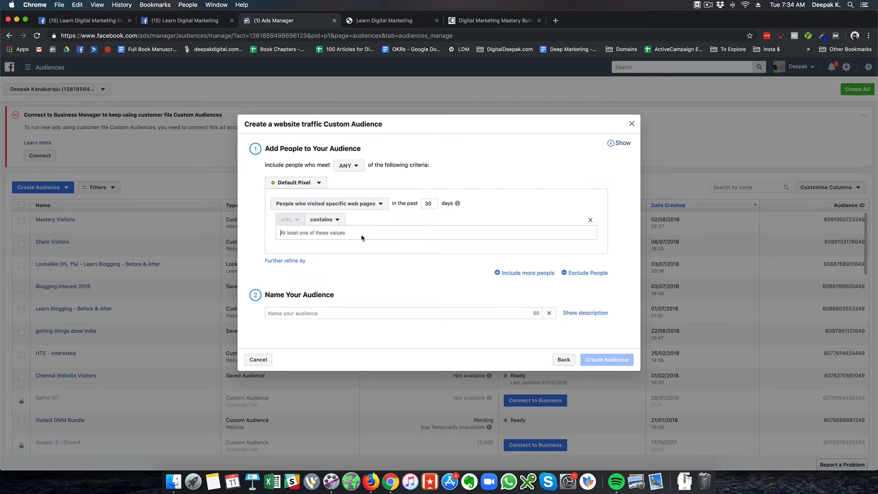
key(super+v)
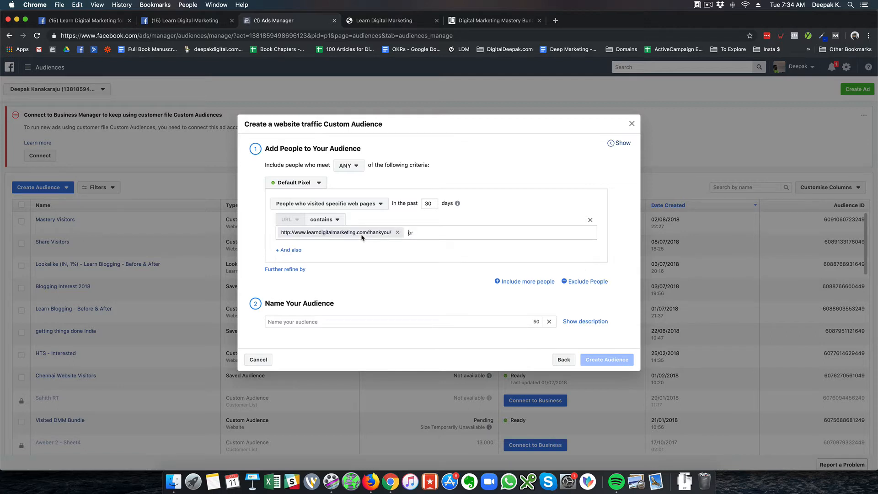
click(371, 205)
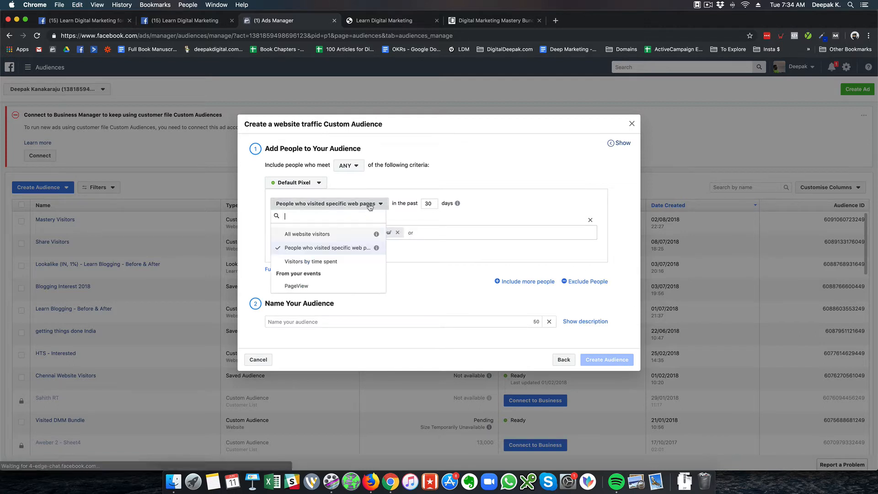
click(506, 177)
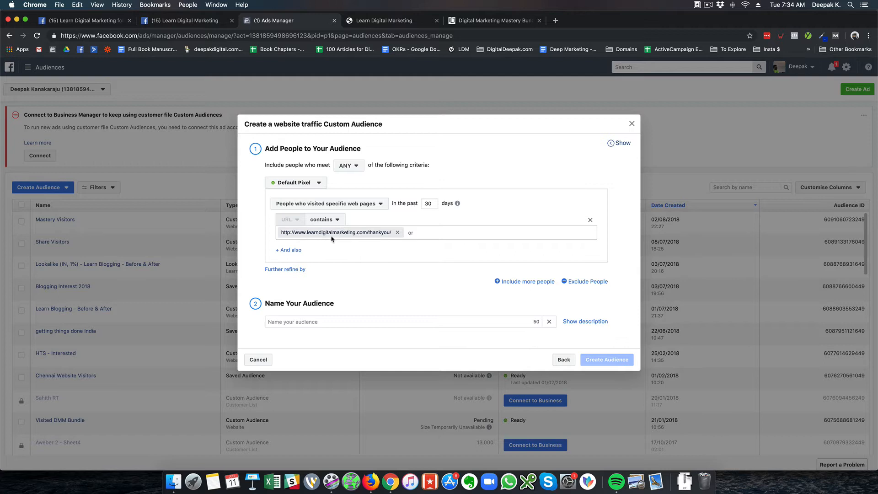
click(397, 233)
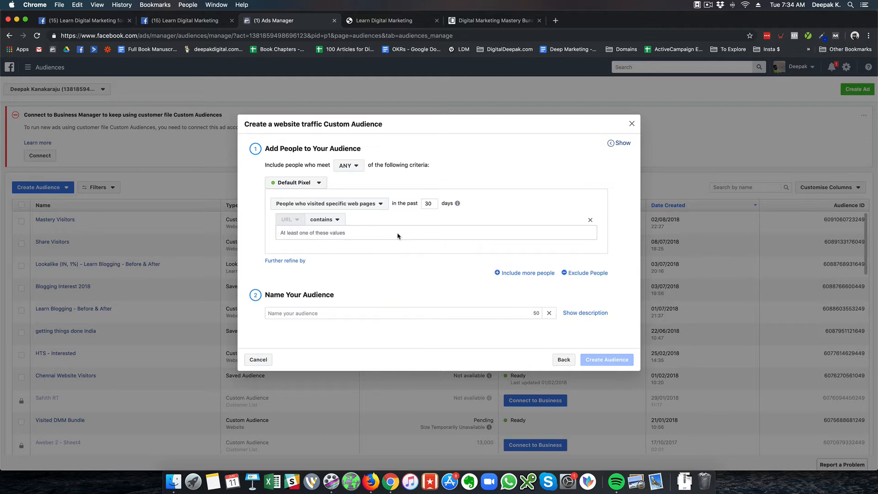
click(556, 21)
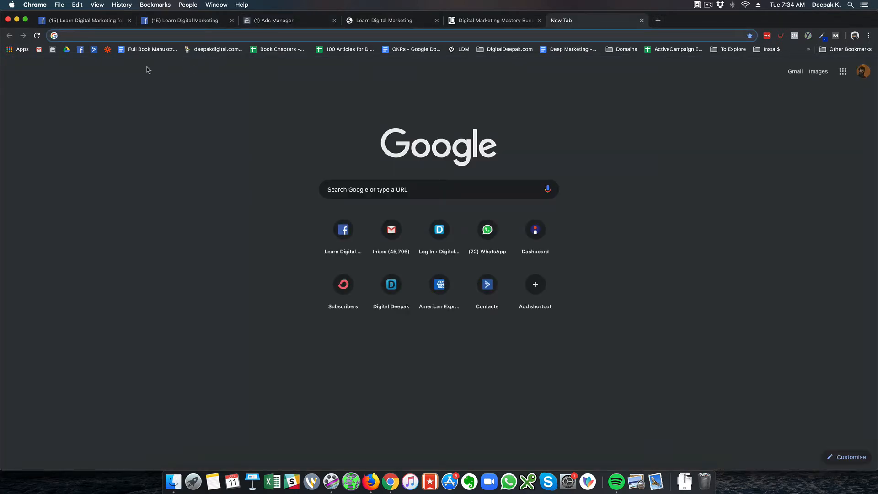
text(http://www.learndigitalmarketing.com/thankyou/)
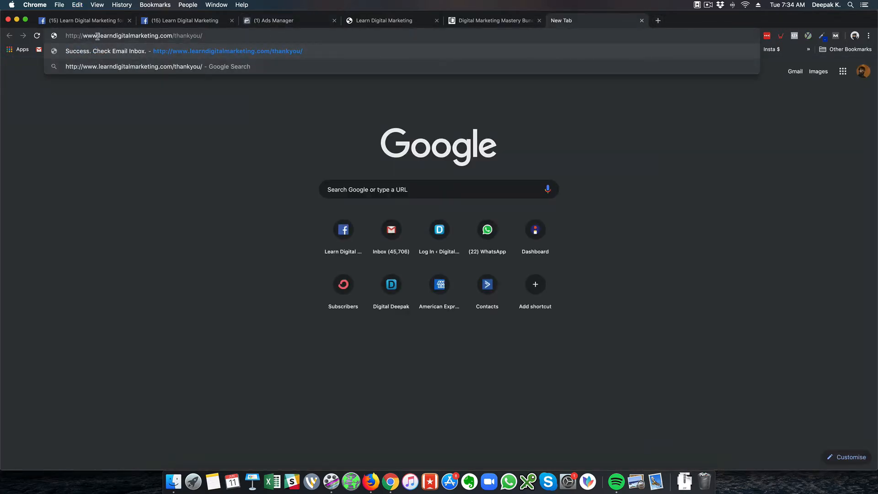
click(98, 37)
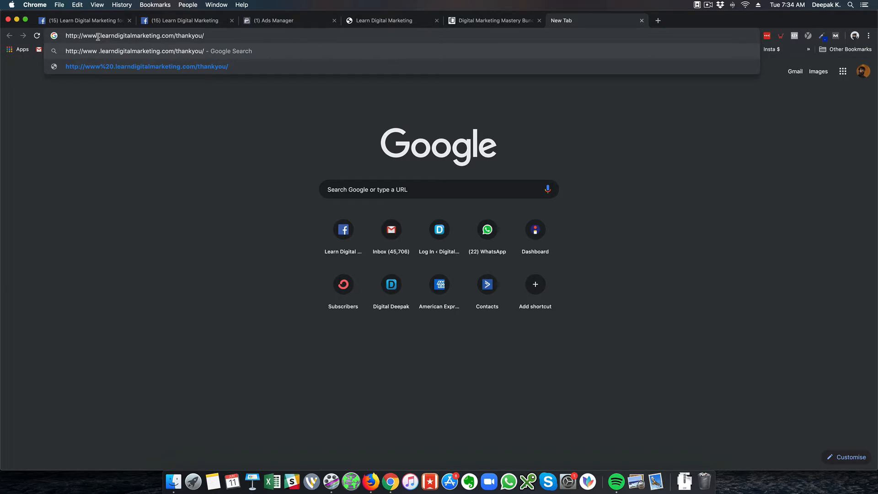
key(Right)
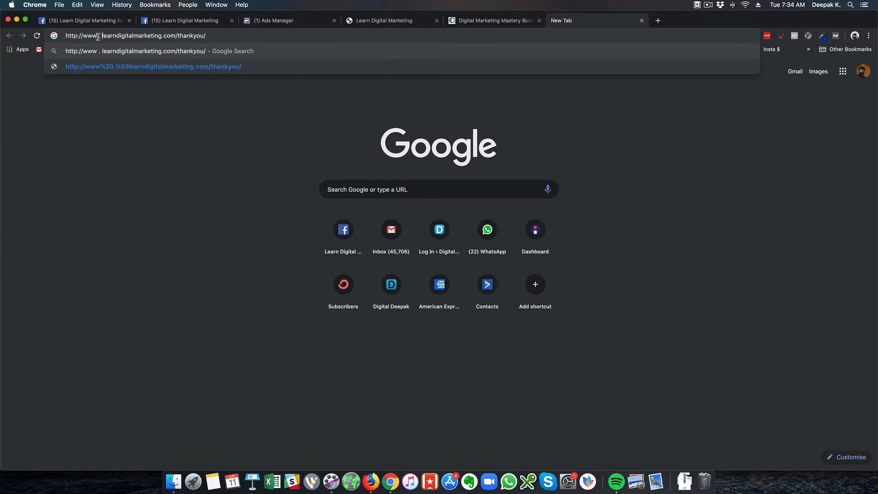
key(shift+super+Right)
key(super+c)
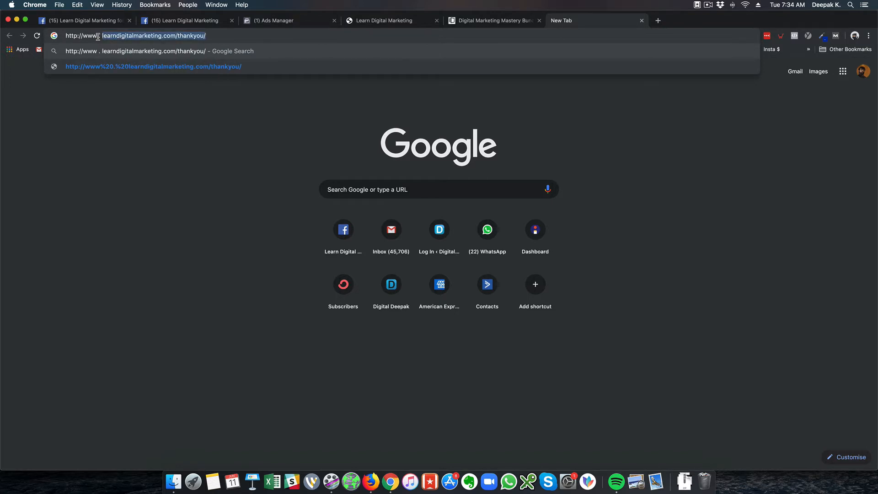
click(397, 23)
click(317, 24)
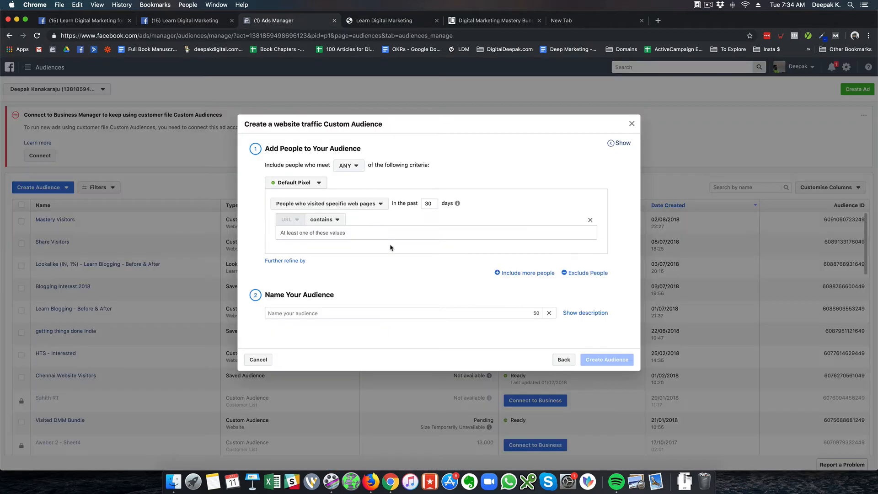
key(super+v)
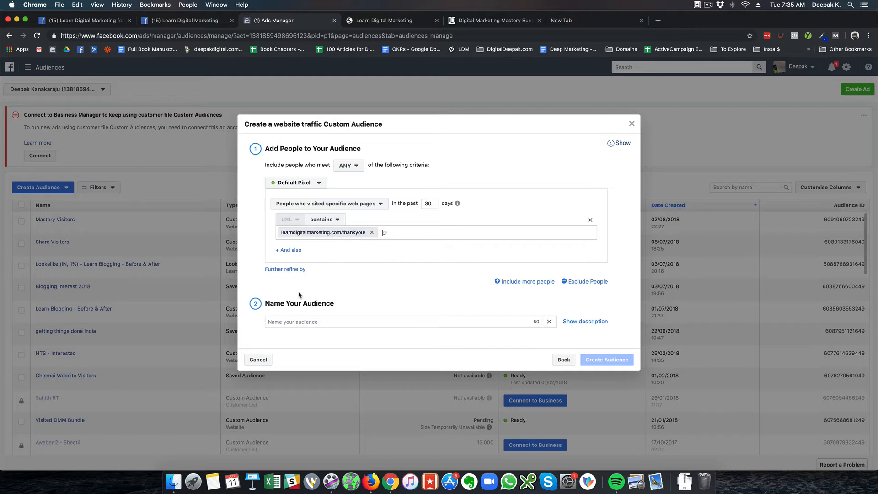
- Name the audience LDM Thank You, set its window to the past 90 days, and create it
click(299, 323)
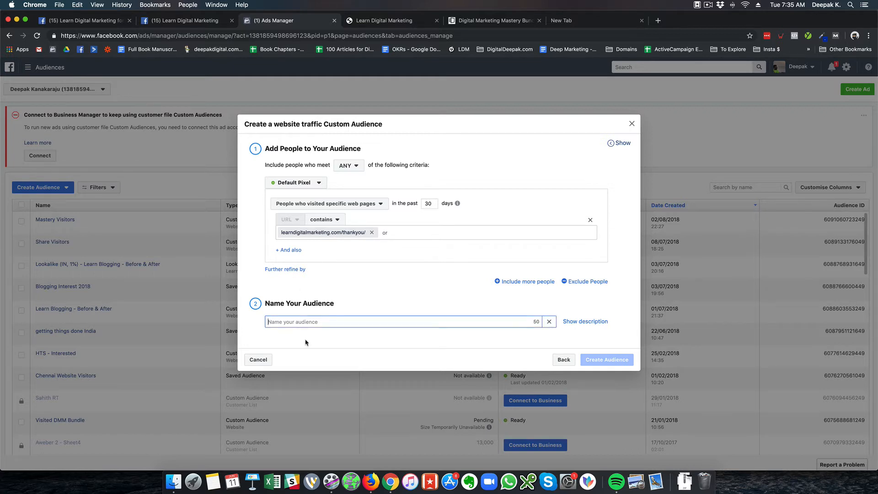
text(LDM Thank You)
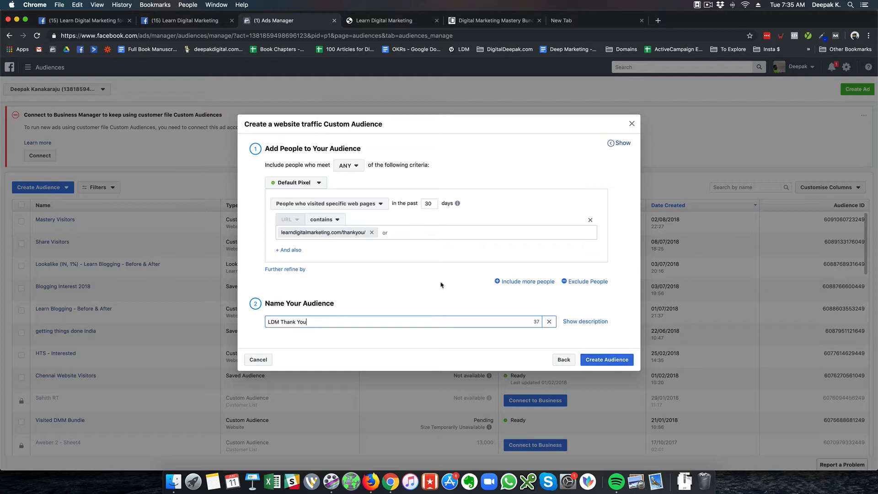
double_click(430, 203)
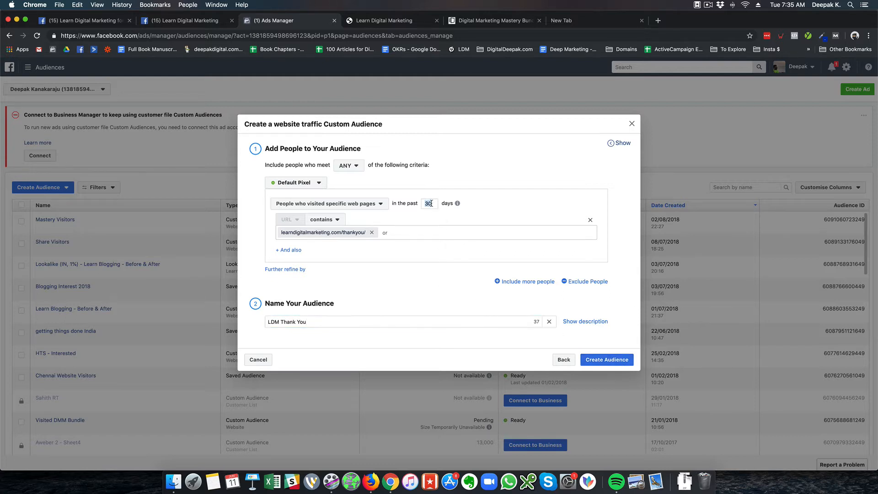
text(90)
click(595, 361)
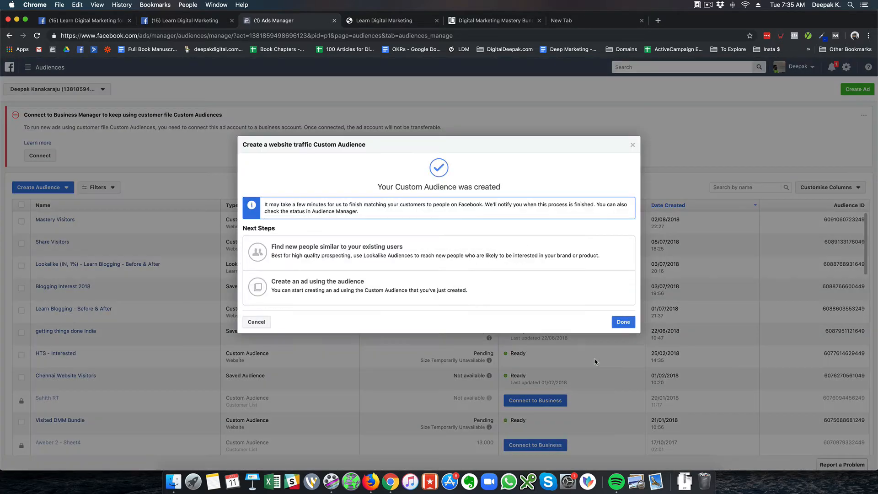
click(622, 322)
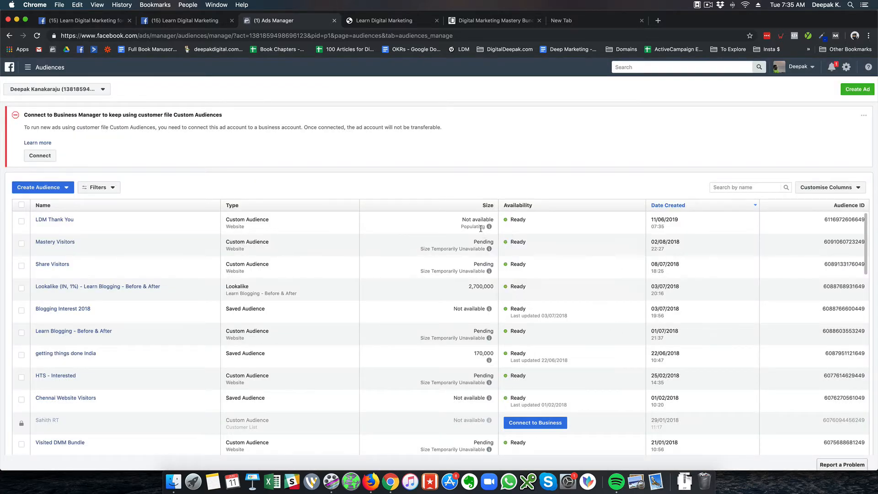
- Close the Digital Marketing Mastery Bundle page and the blank page opened for editing the address
mouse_move(488, 229)
click(539, 20)
click(539, 21)
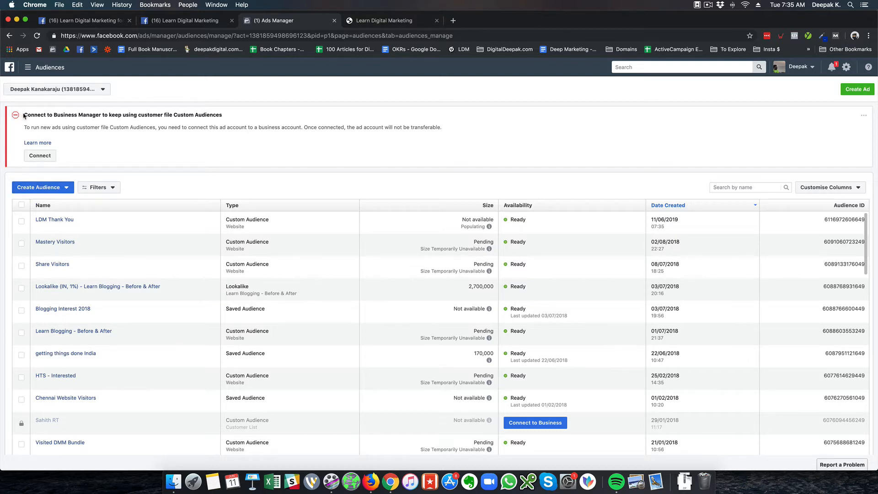
- Dismiss the Connect to Business Manager notice above the audience list
drag(26, 113, 232, 112)
click(232, 112)
click(864, 119)
click(851, 138)
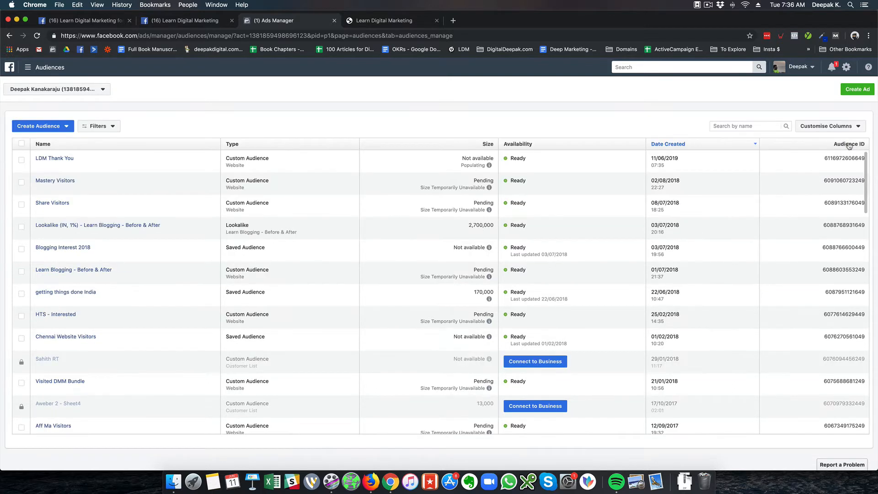
- Reopen the Audiences page and reload it to check the status of the LDM Thank You audience
click(29, 68)
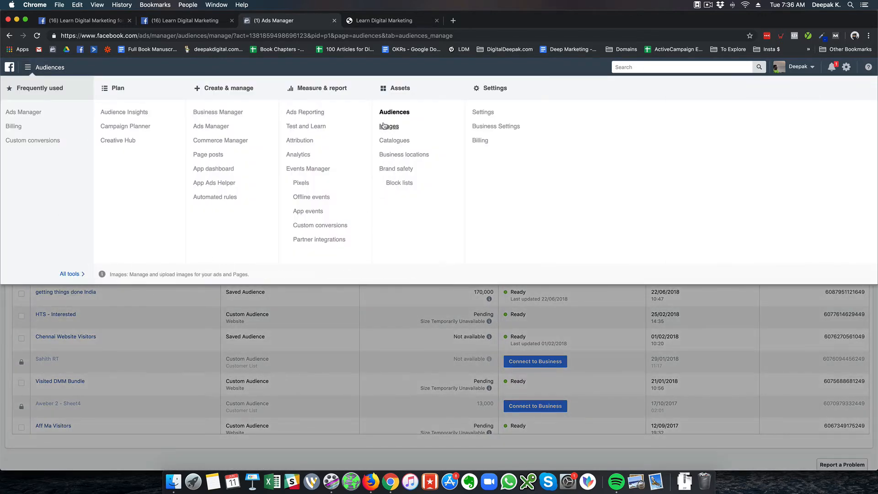
click(384, 113)
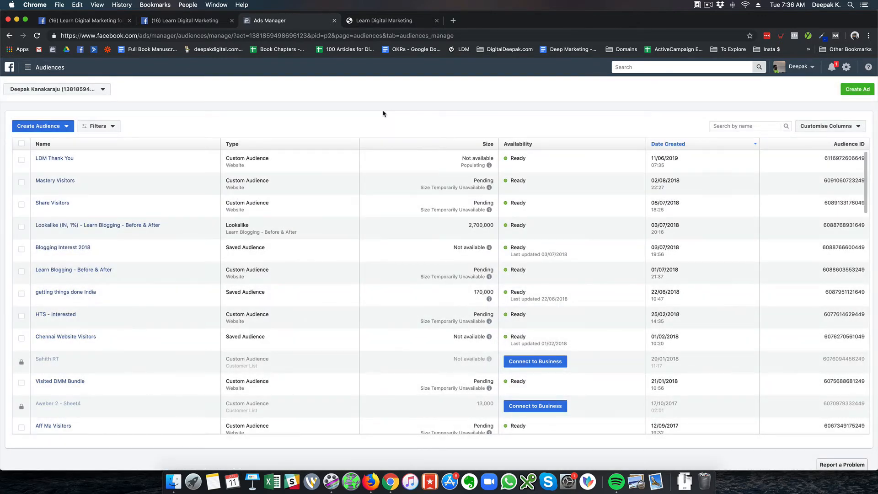
click(38, 36)
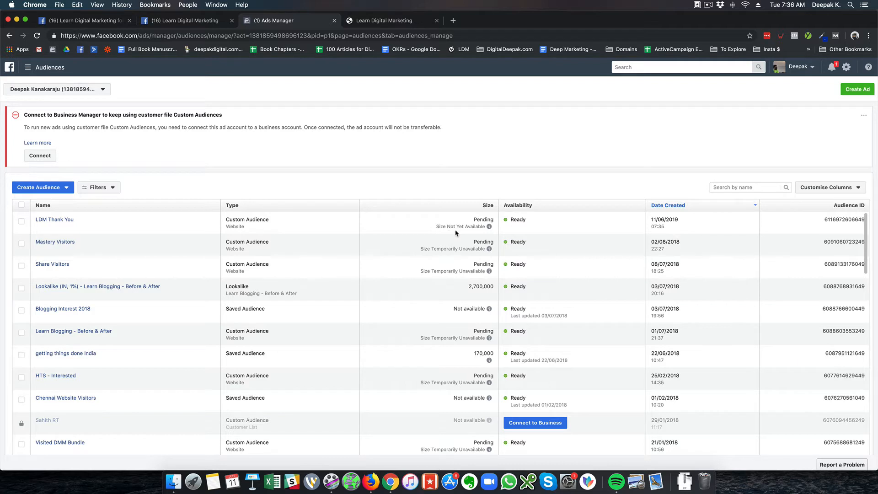
- Start a new website traffic custom audience based on People who visited specific web pages
click(53, 191)
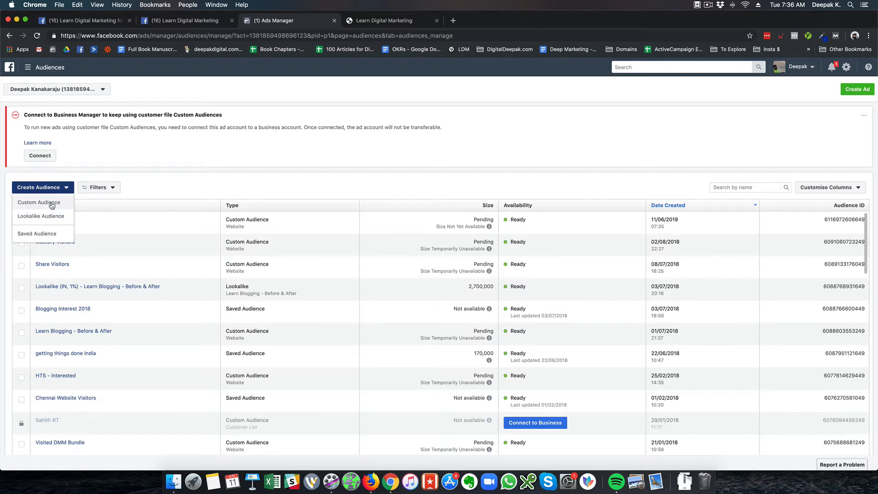
click(52, 204)
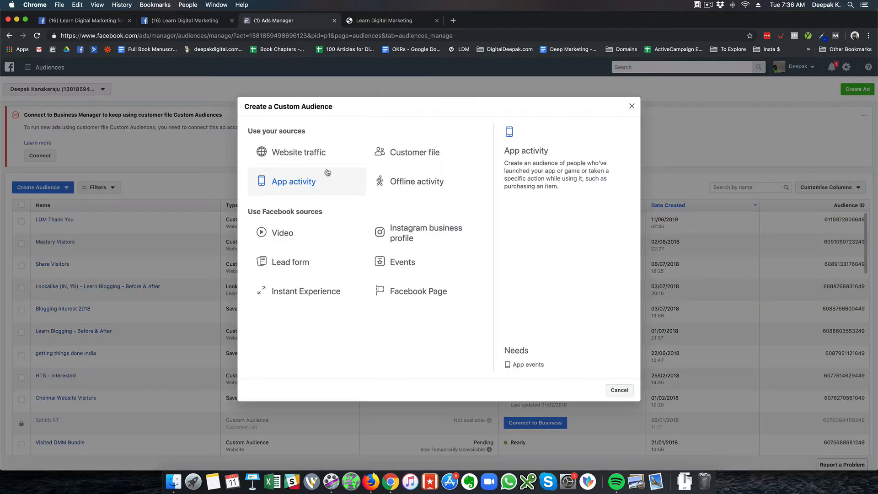
click(325, 157)
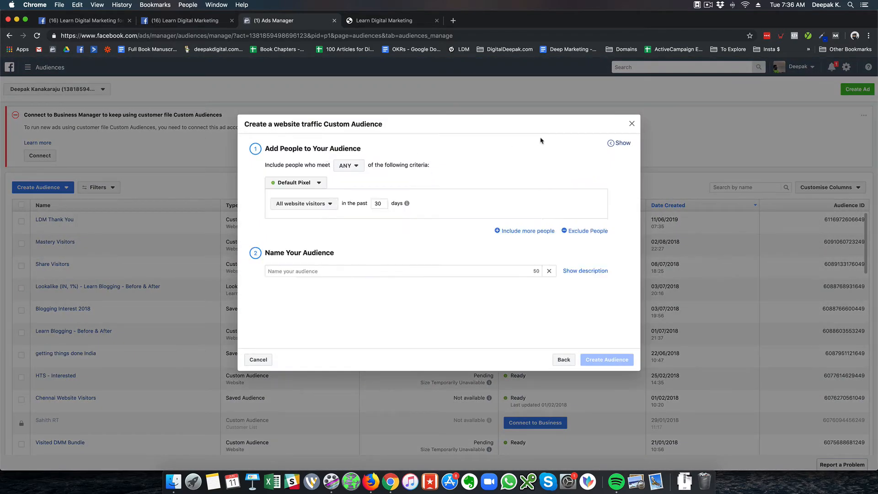
click(306, 205)
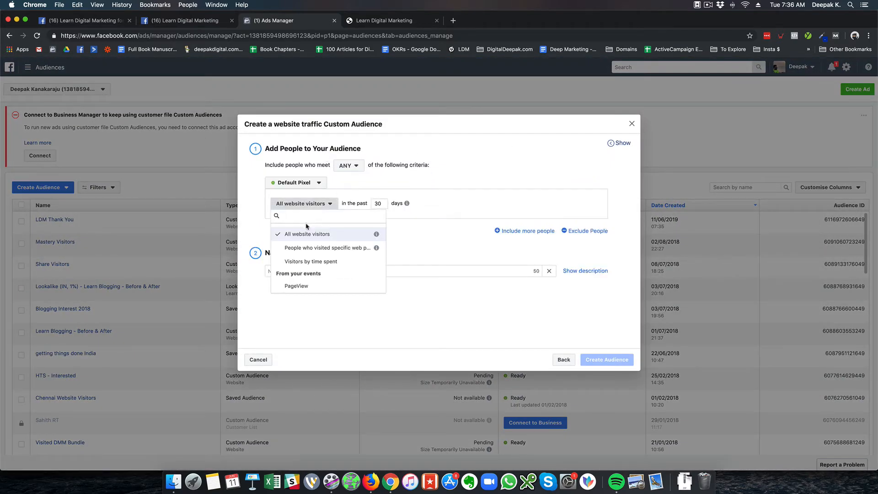
click(310, 250)
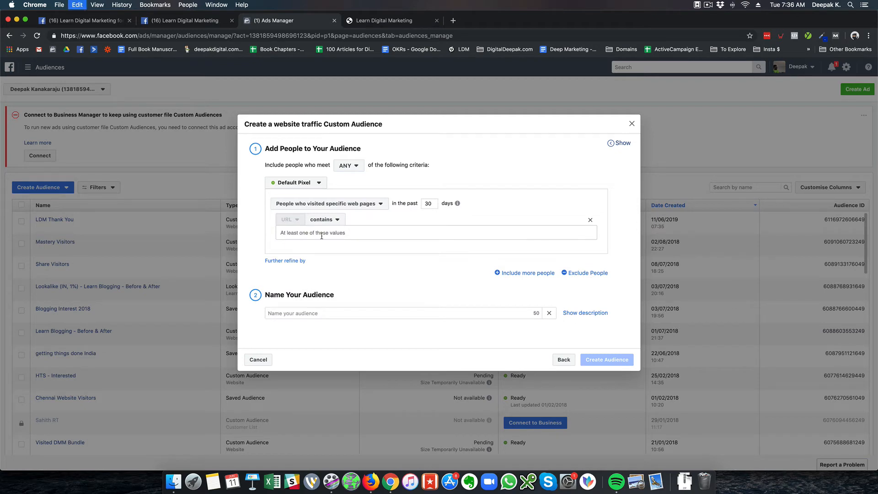
text(learndigitalmarketing.com/thankyou/)
click(421, 21)
click(157, 38)
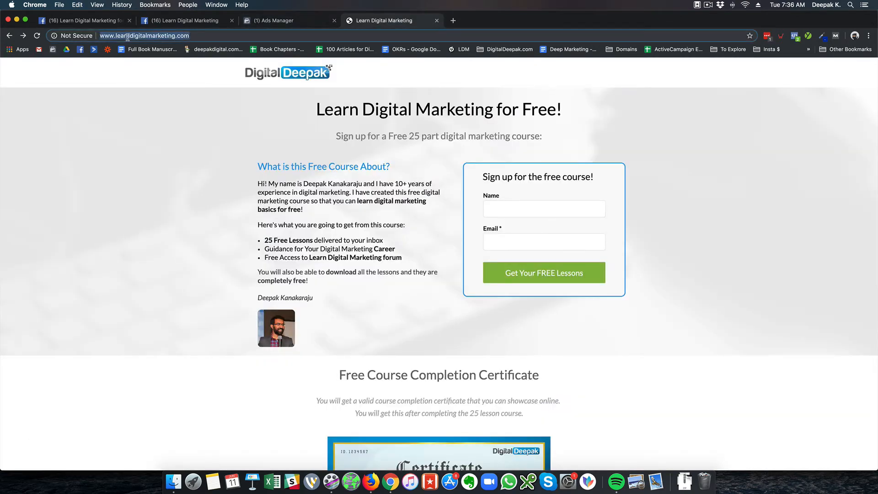
click(117, 39)
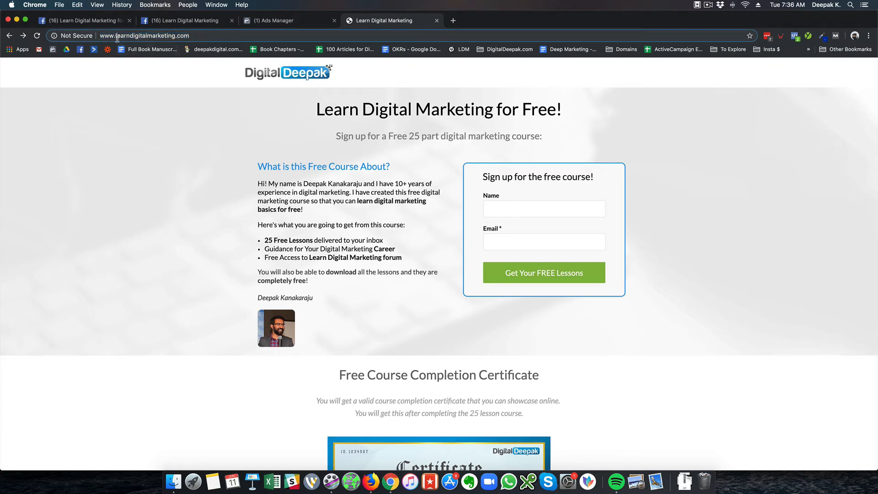
key(super+shift+Right)
key(super+c)
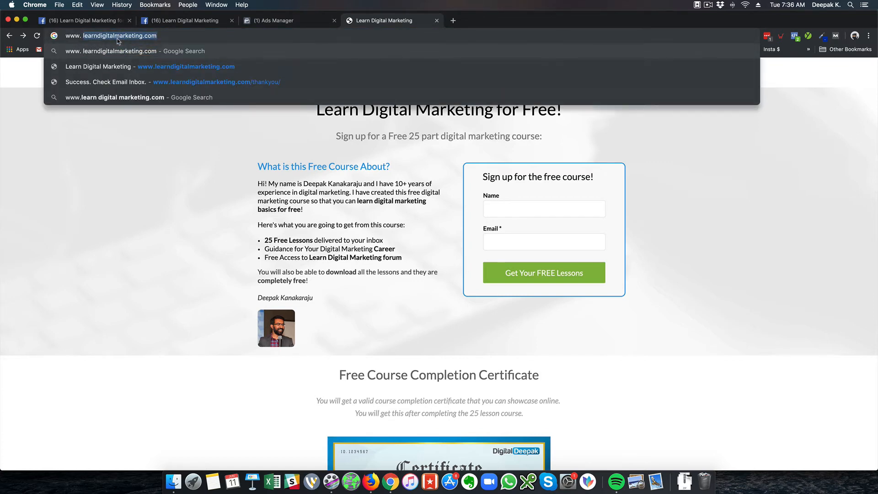
click(249, 21)
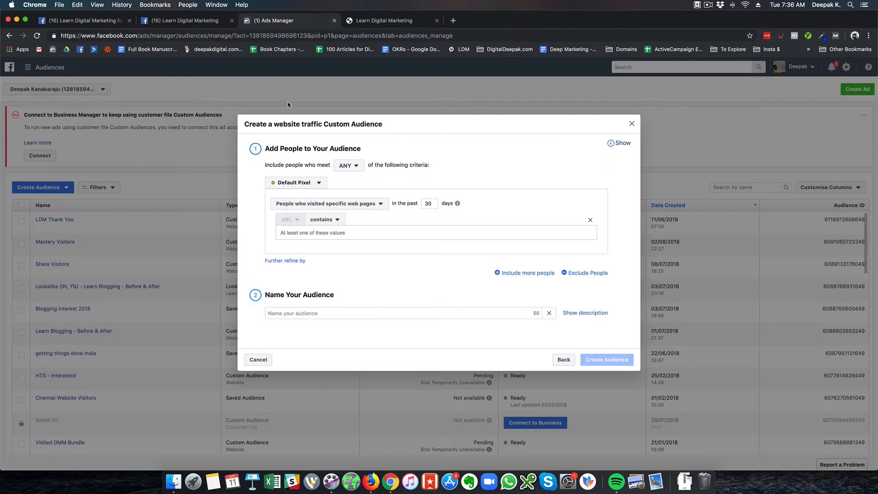
click(343, 233)
key(super+v)
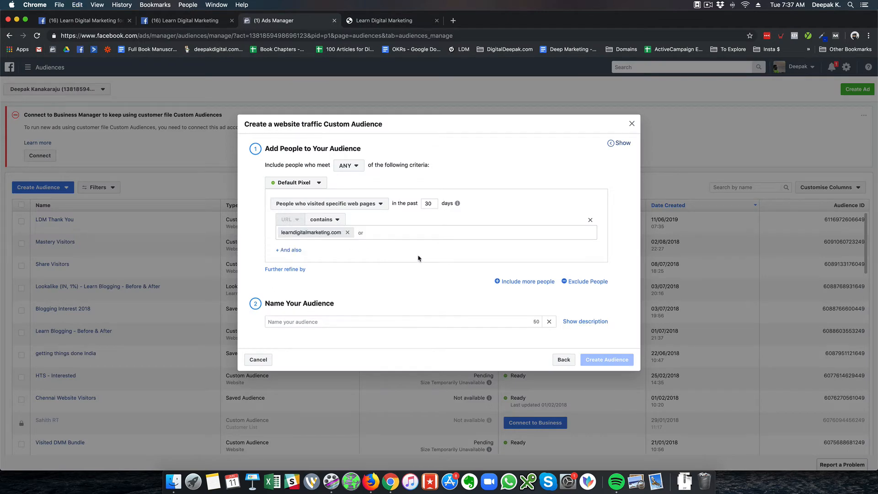
- Set the audience window to the past 90 days and name the audience LDM Page Visitors
double_click(434, 205)
text(9)
click(371, 317)
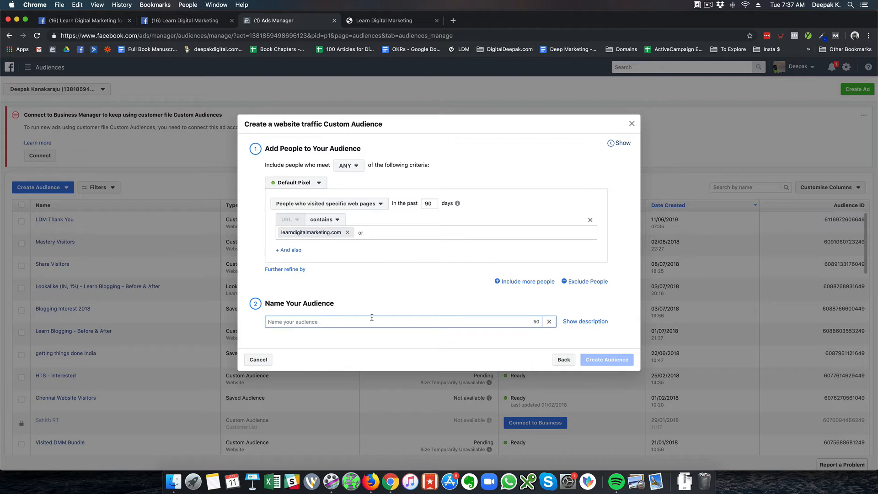
text(LDM P)
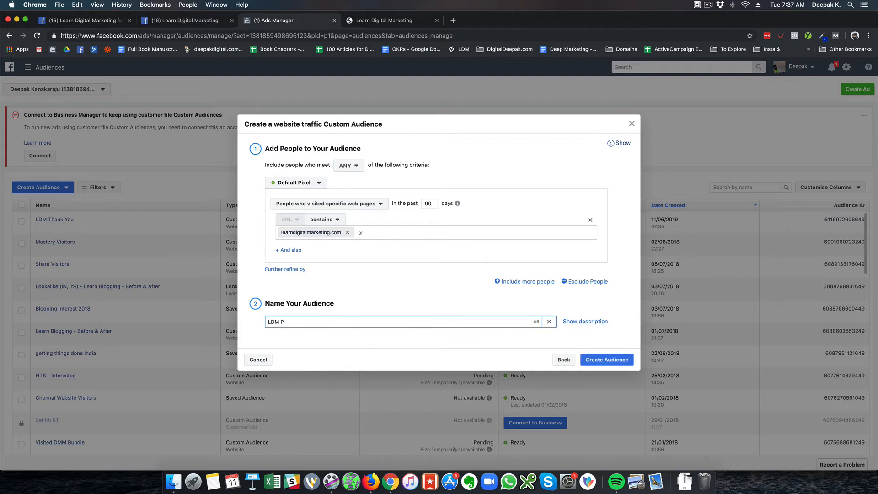
text(age Visitors)
- Add a Device refinement to the audience criteria and look through its device options, keeping All
click(290, 271)
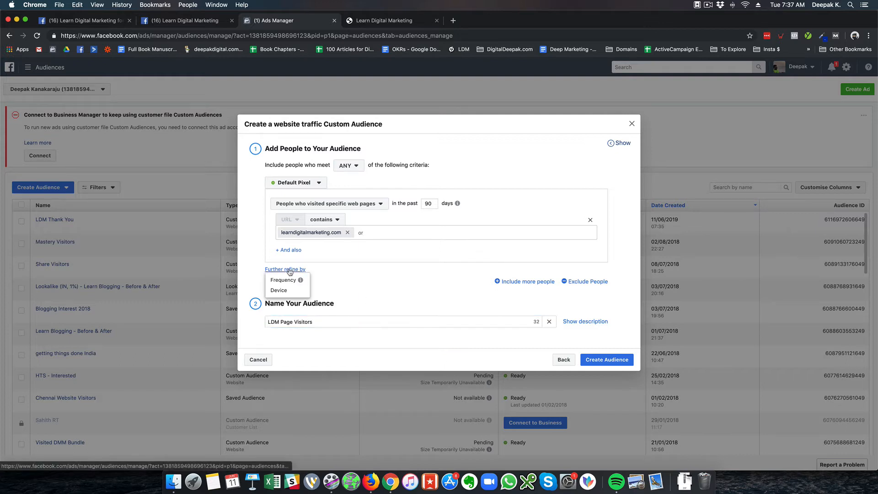
click(283, 290)
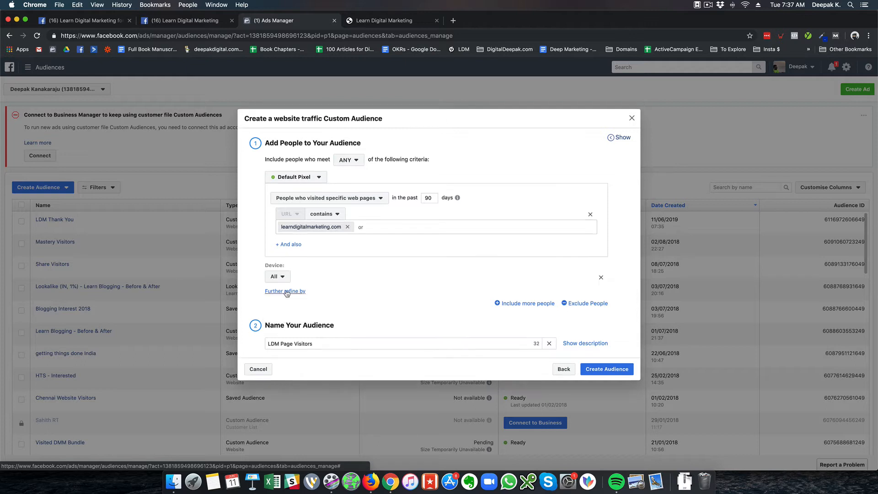
click(284, 277)
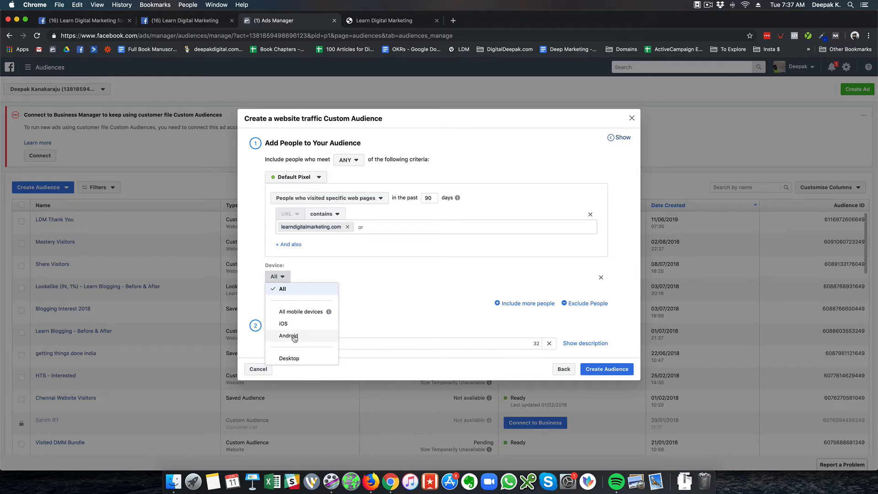
click(364, 278)
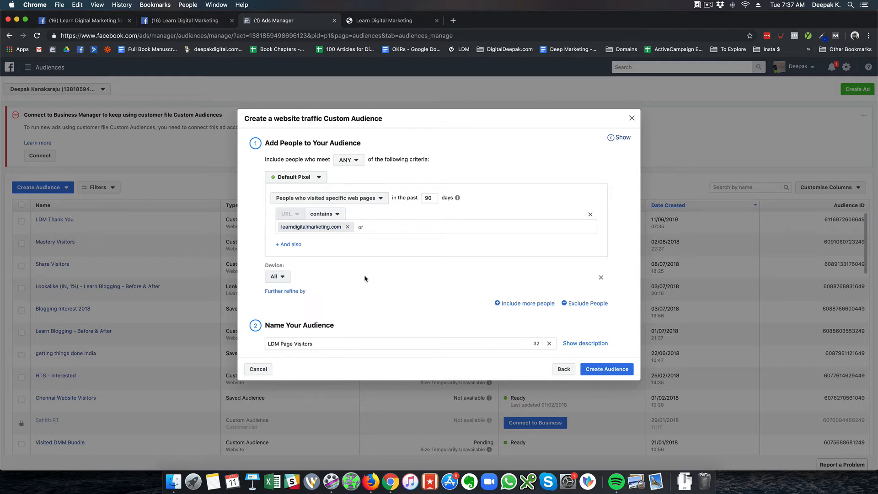
click(280, 277)
click(321, 273)
- Add a Frequency refinement, look through its comparison operators, and remove the added refinements
click(293, 292)
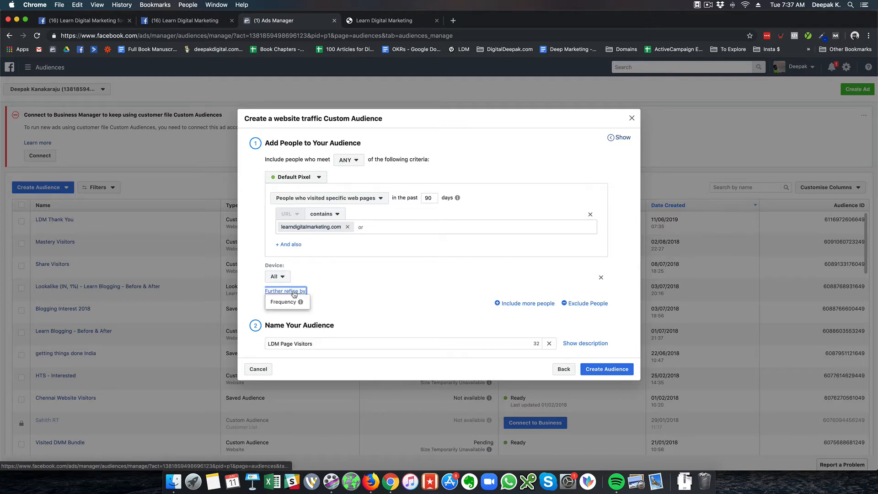
click(284, 302)
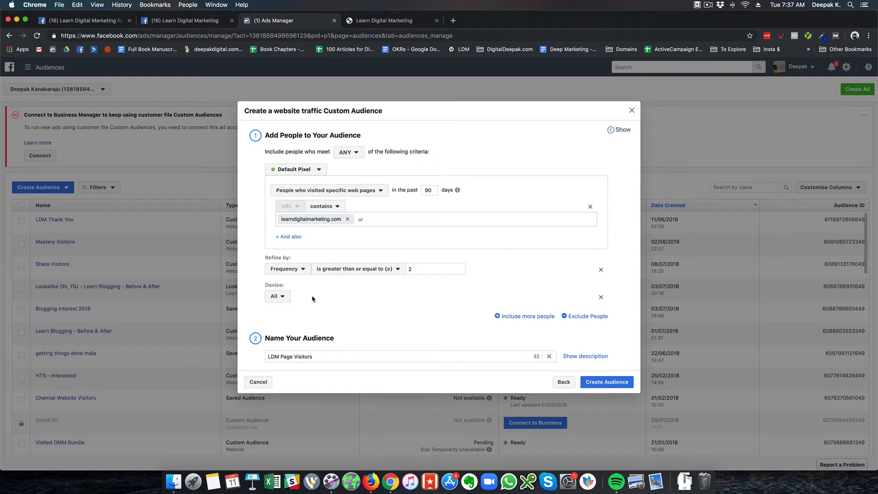
click(365, 274)
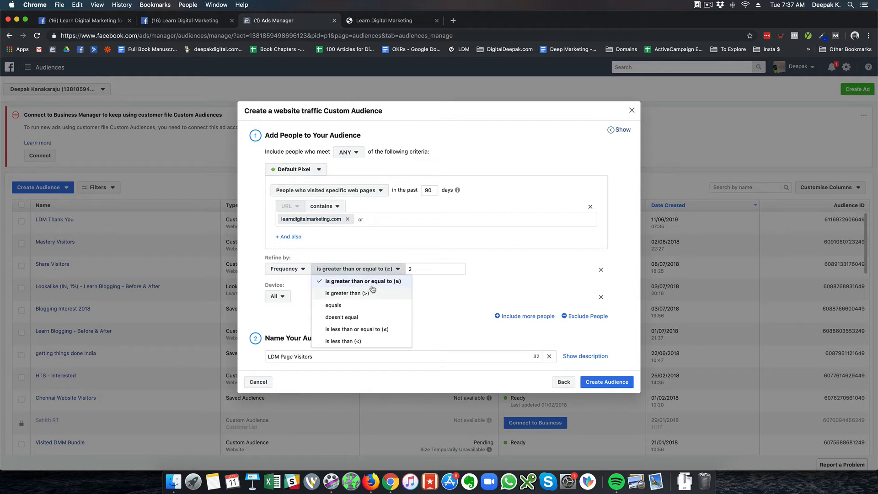
click(437, 283)
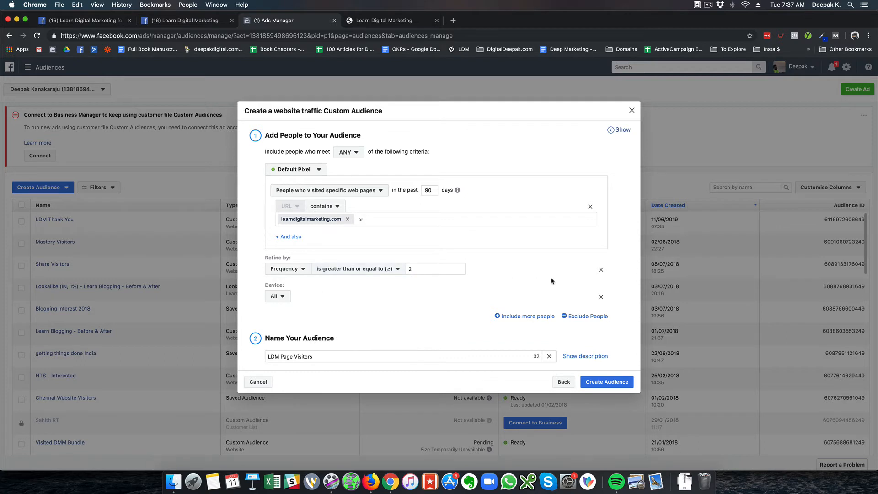
click(601, 270)
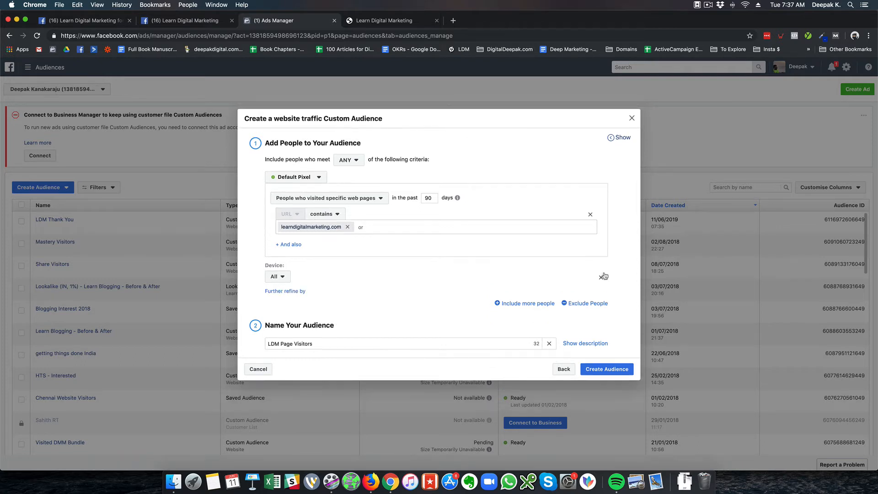
- Add a second URL condition that the same URL must also match and set it to doesn't contain
click(289, 250)
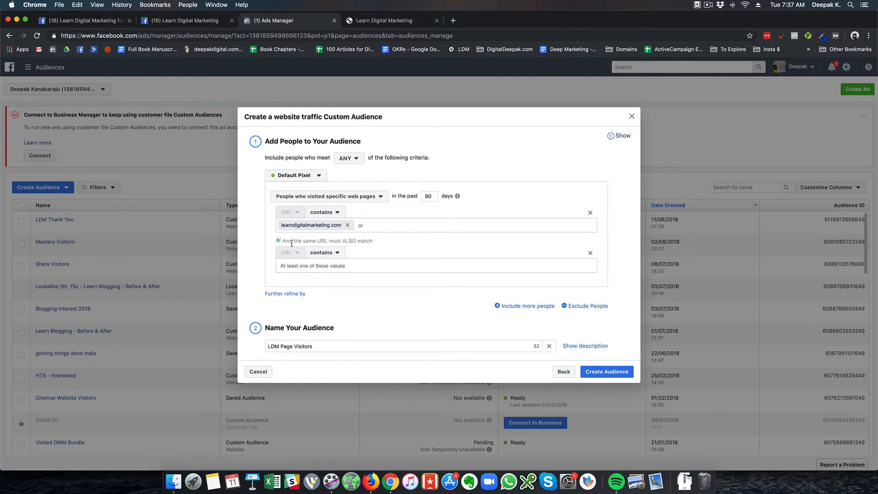
drag(328, 241, 383, 243)
click(373, 247)
click(323, 254)
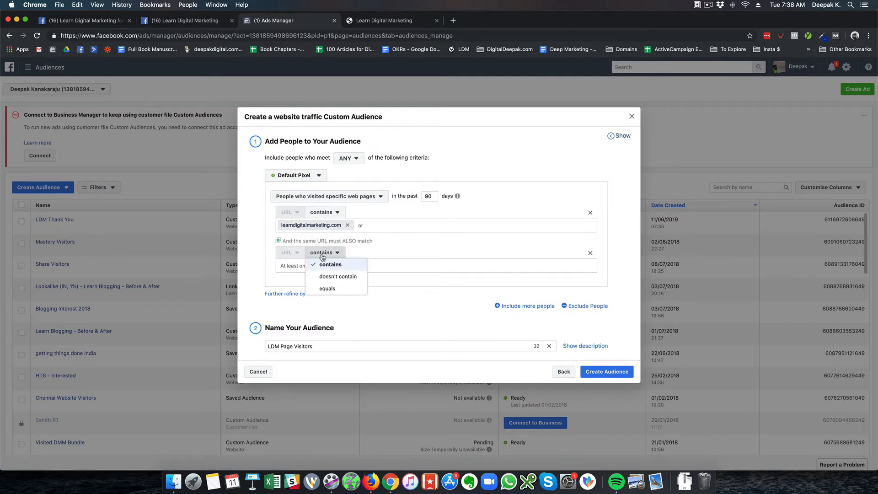
click(324, 278)
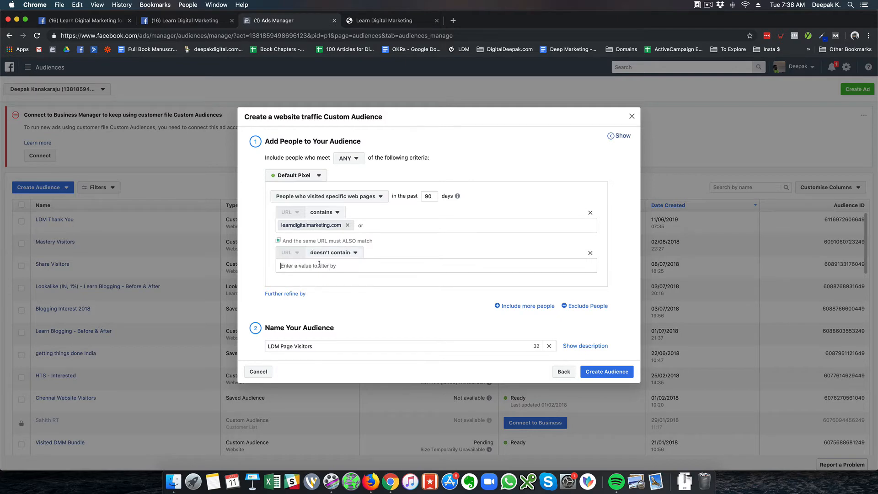
- Switch to the course sign-up site and open its thankyou page
click(366, 21)
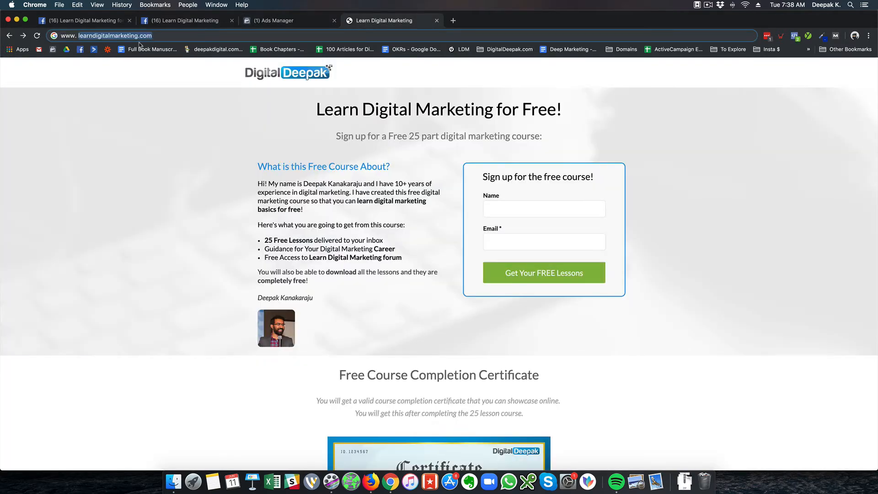
click(159, 36)
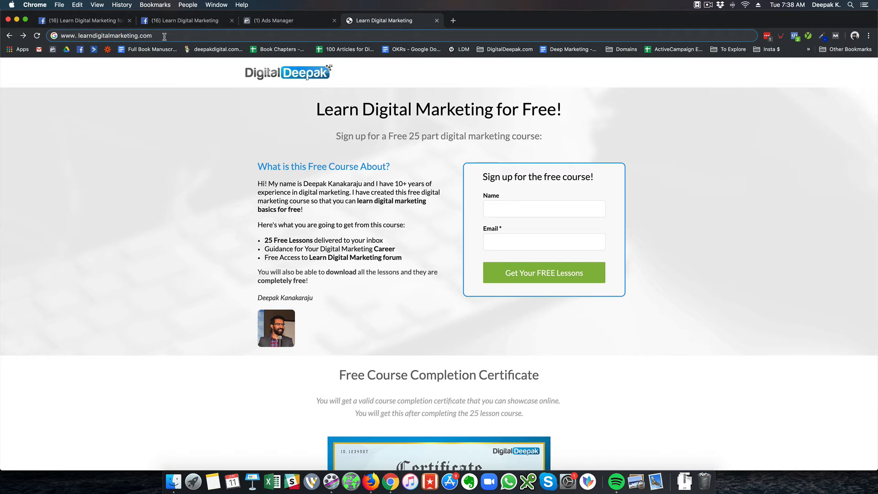
click(165, 37)
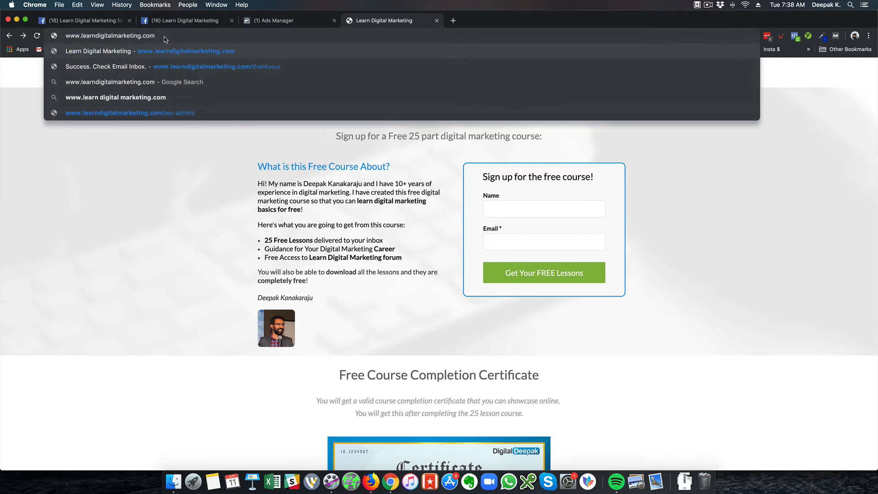
key(Down)
key(Return)
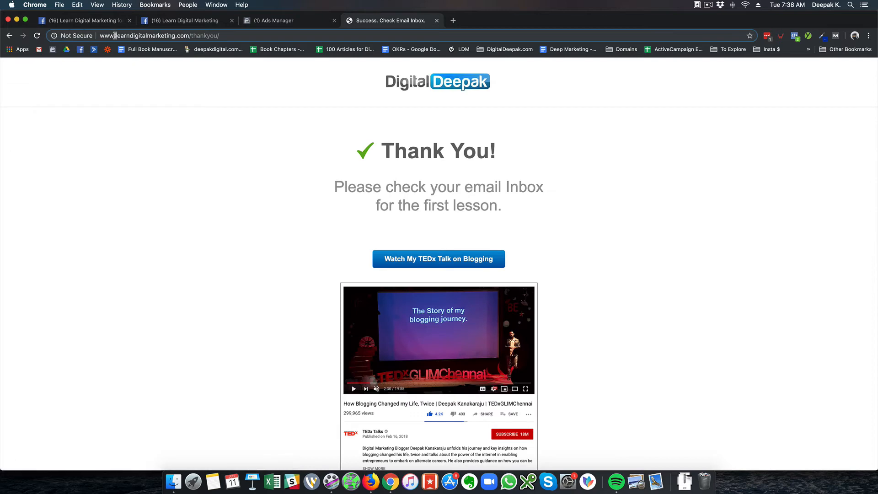
click(115, 36)
double_click(85, 36)
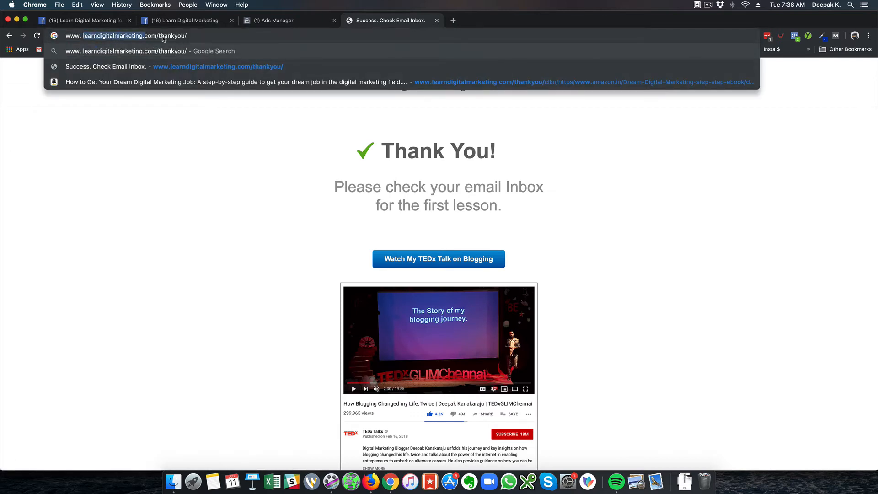
click(265, 25)
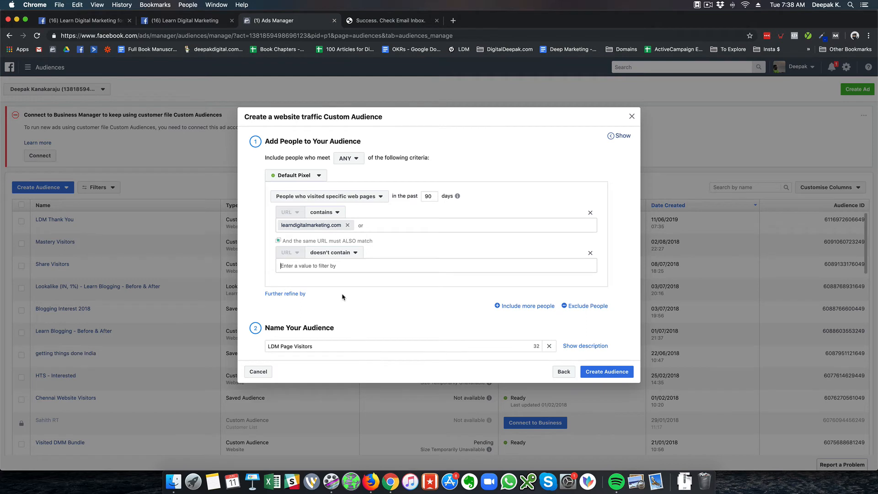
key(super+v)
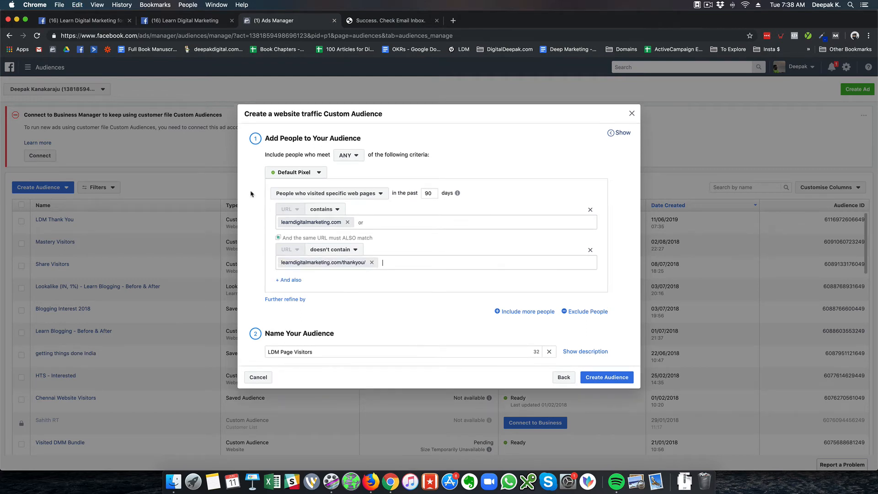
- Go back to the course sign-up page and compare it with the audience's contains and doesn't contain URL conditions
click(359, 23)
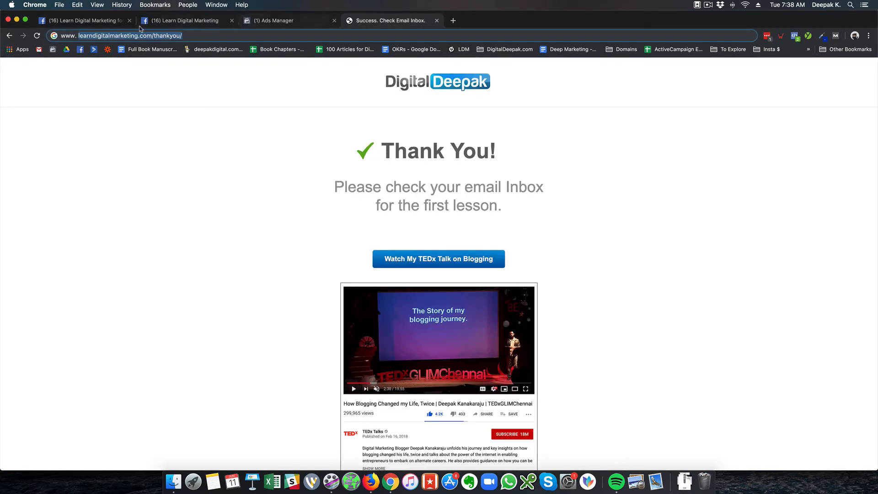
click(10, 35)
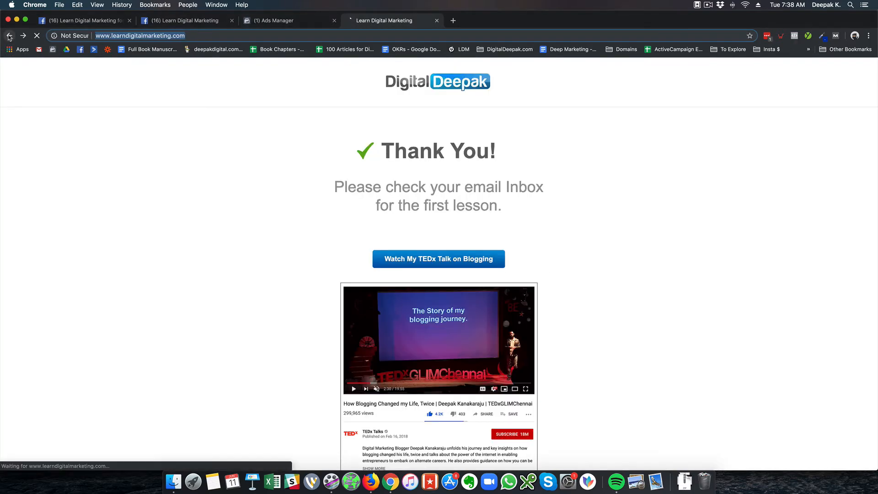
click(342, 147)
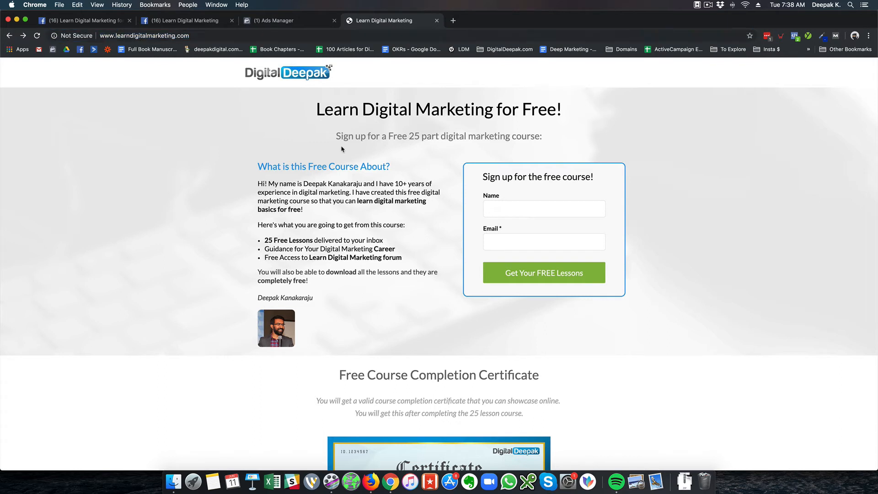
click(266, 23)
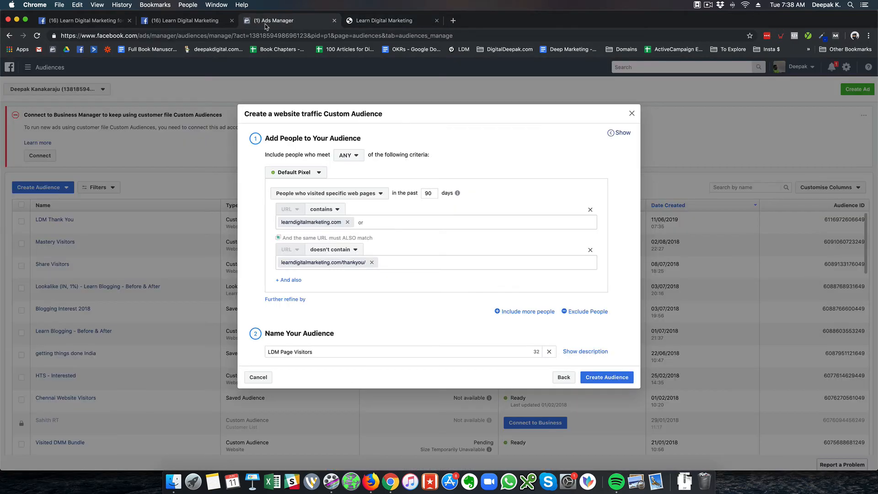
click(365, 22)
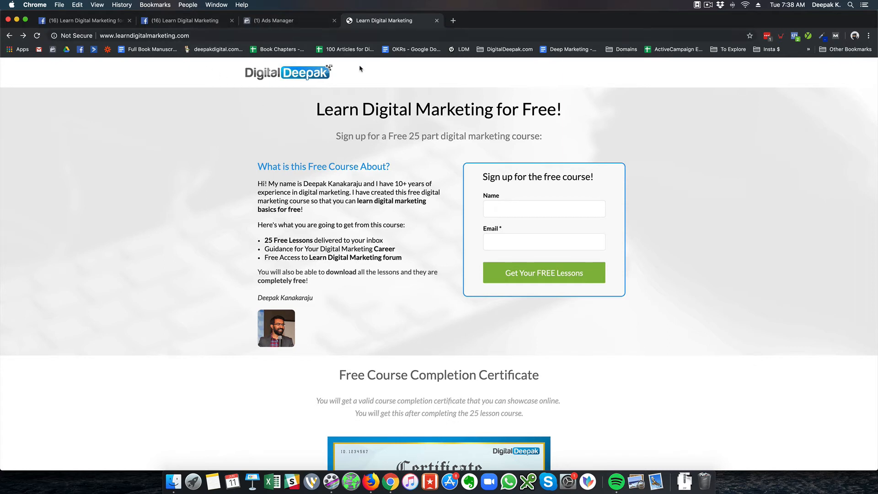
click(306, 26)
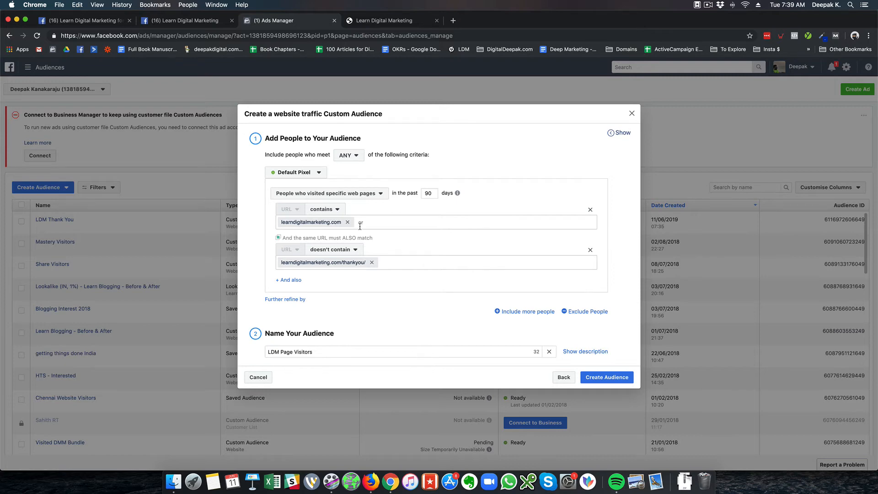
click(365, 22)
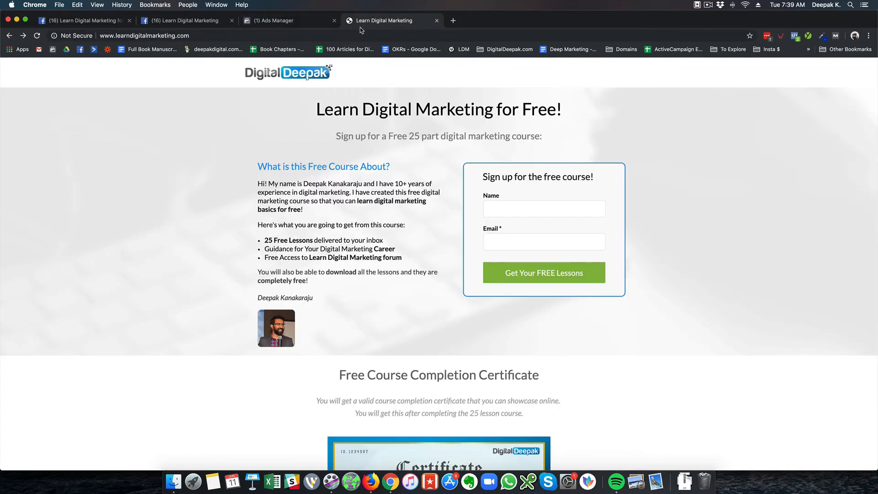
click(320, 23)
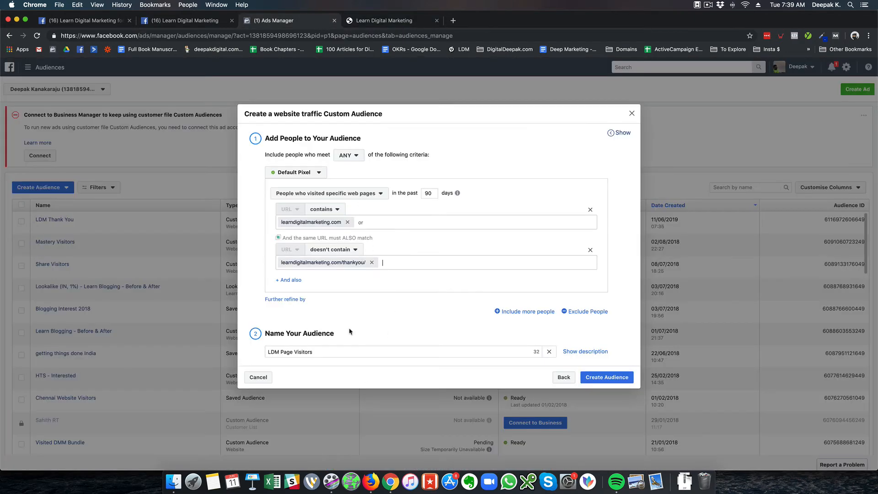
- Rename the audience LDM Page Visitors (Not Converted), create it despite the AND rule, and close the creation dialog
click(331, 352)
text(()
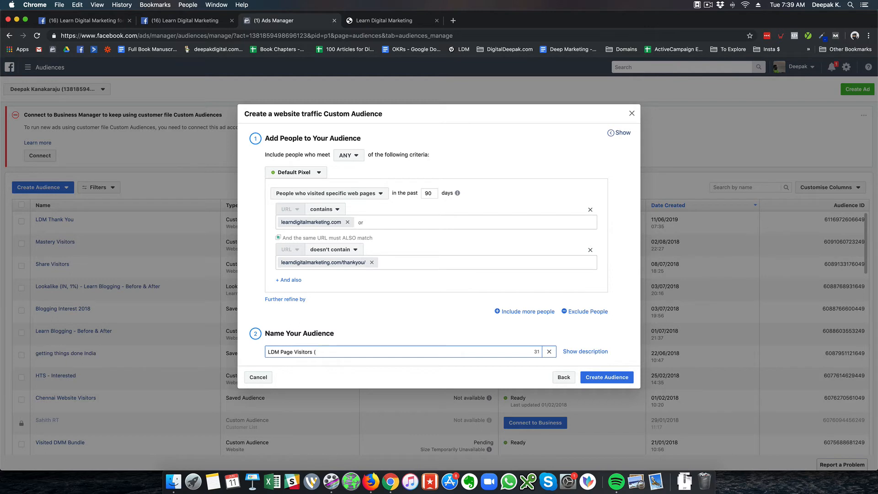
text(Not Converted))
click(414, 341)
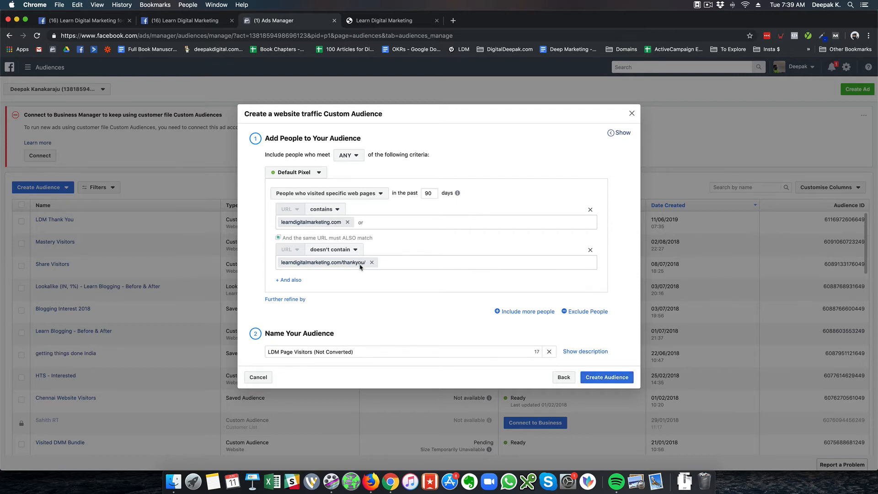
click(624, 382)
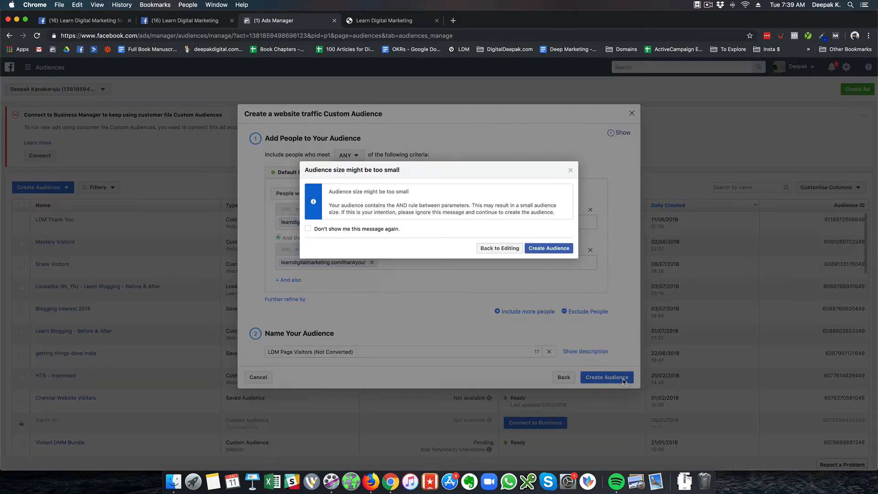
click(542, 249)
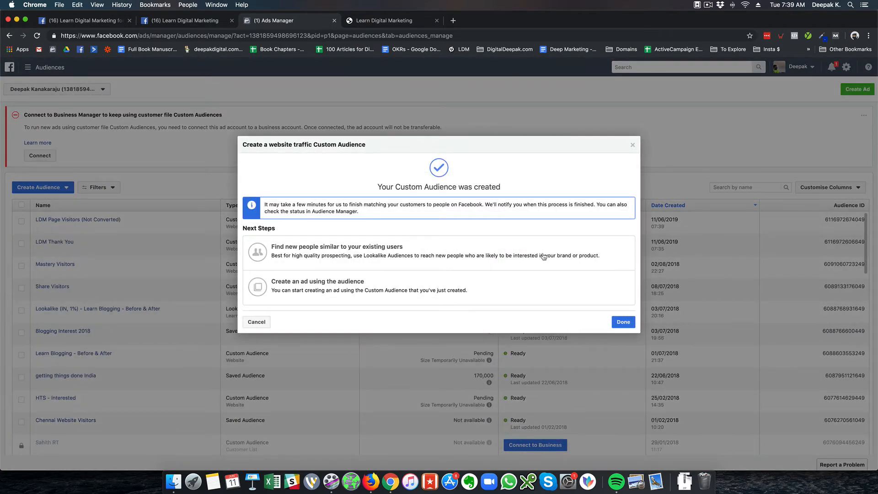
click(622, 321)
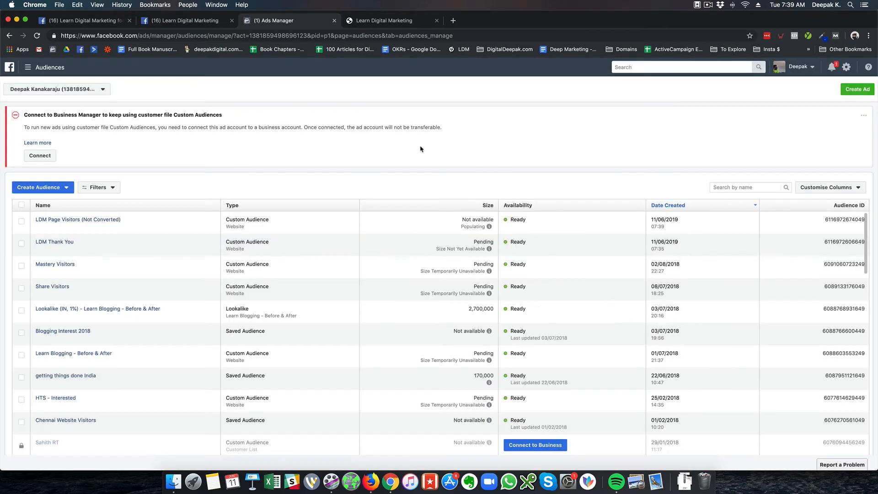
- Start another website traffic custom audience with People who visited specific web pages as its criterion
click(48, 192)
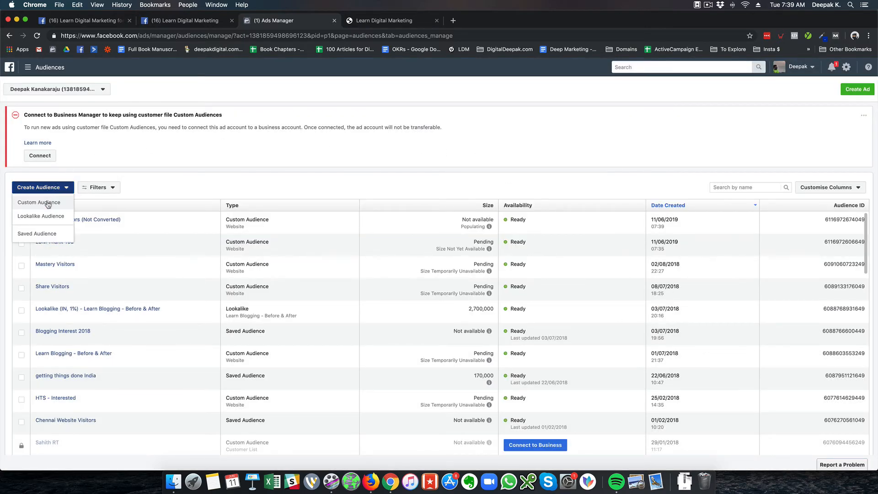
click(48, 203)
click(283, 161)
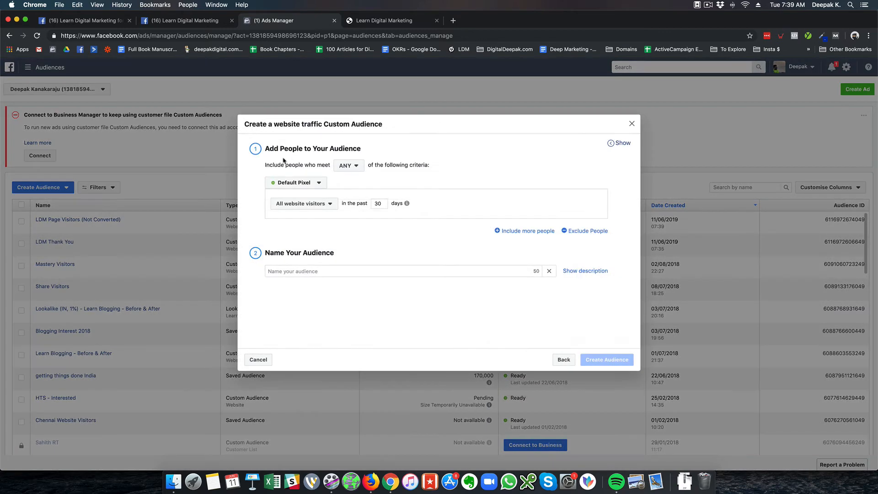
click(330, 203)
click(321, 248)
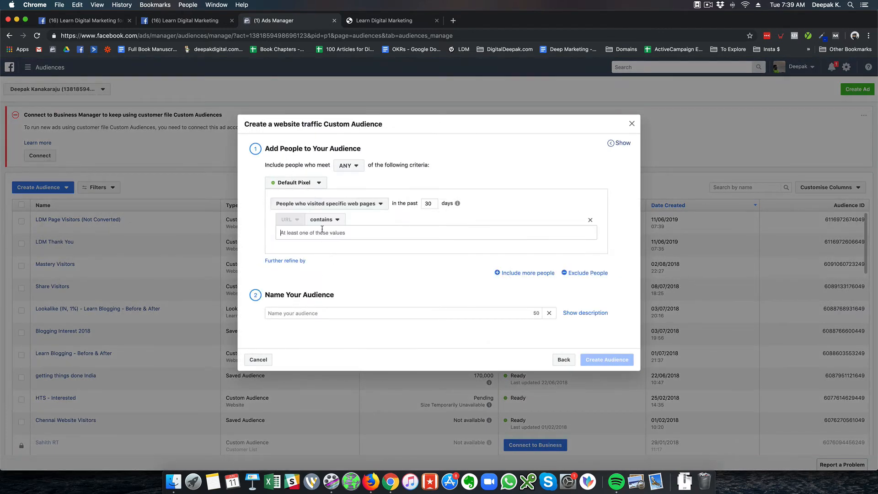
key(super+v)
click(372, 233)
click(358, 22)
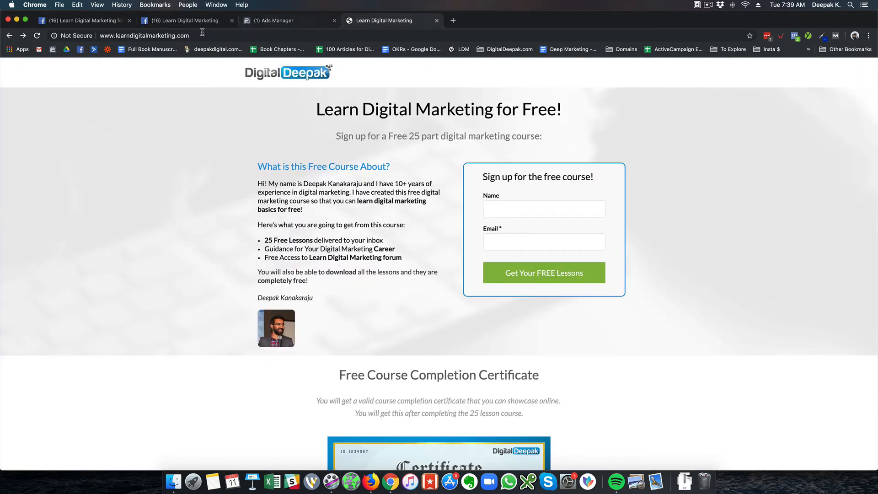
click(116, 36)
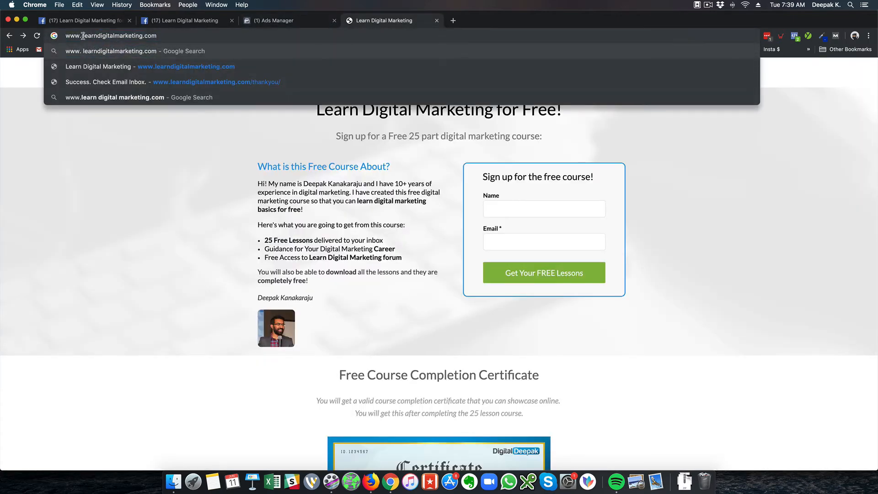
drag(83, 36, 171, 35)
key(super+c)
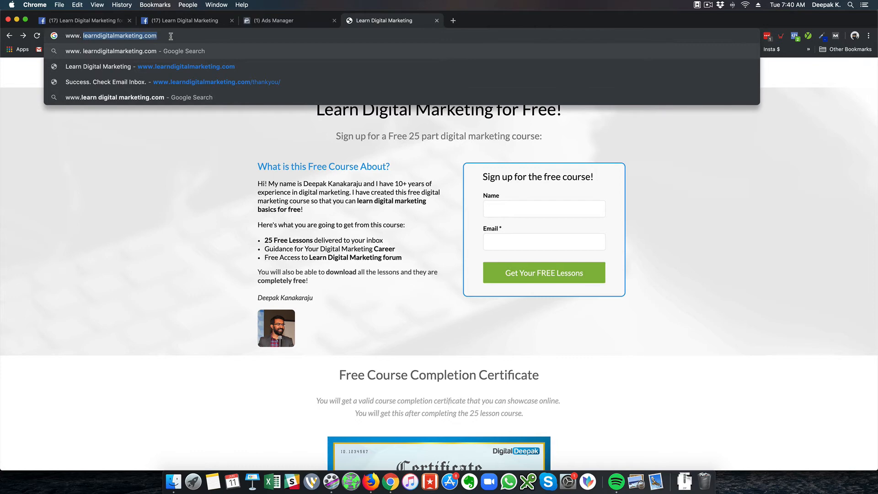
click(217, 23)
click(267, 22)
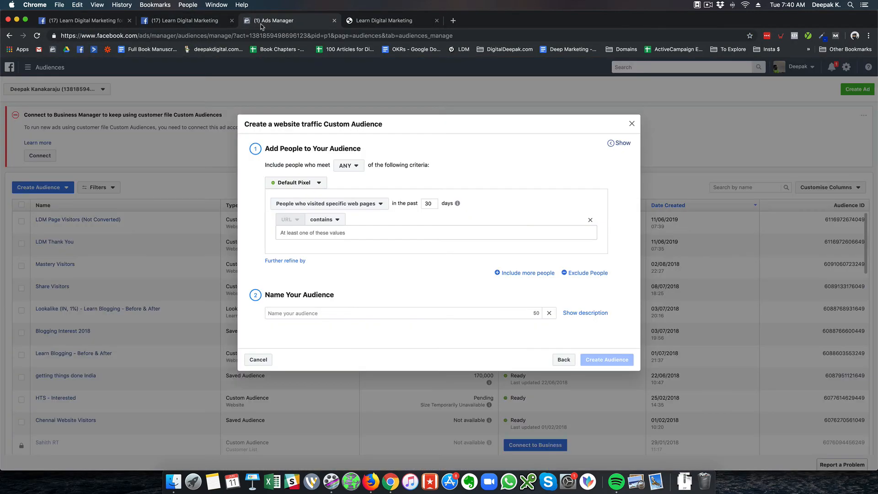
click(371, 233)
key(super+v)
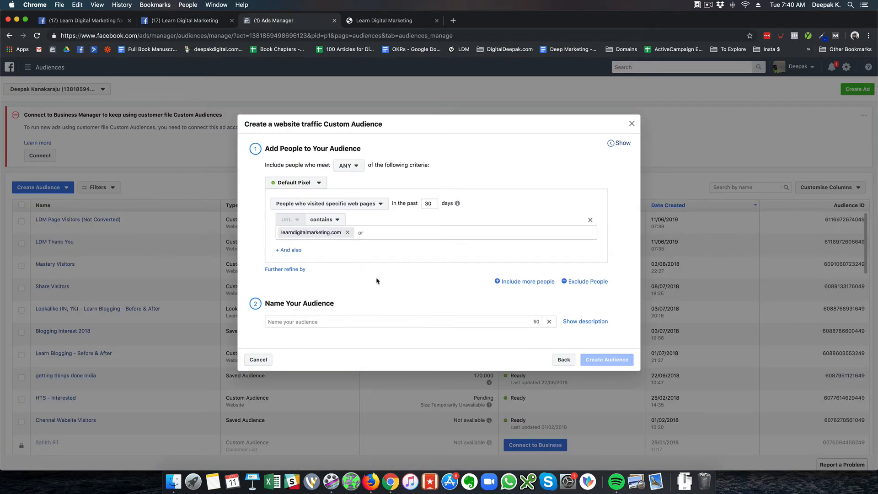
- Name the audience LDM Page (All), create it, and close the creation dialog
click(381, 320)
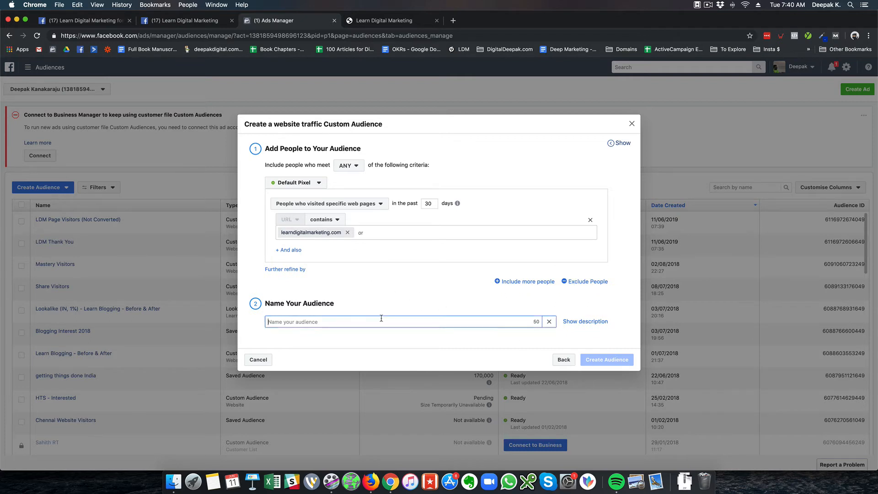
text(LDM P)
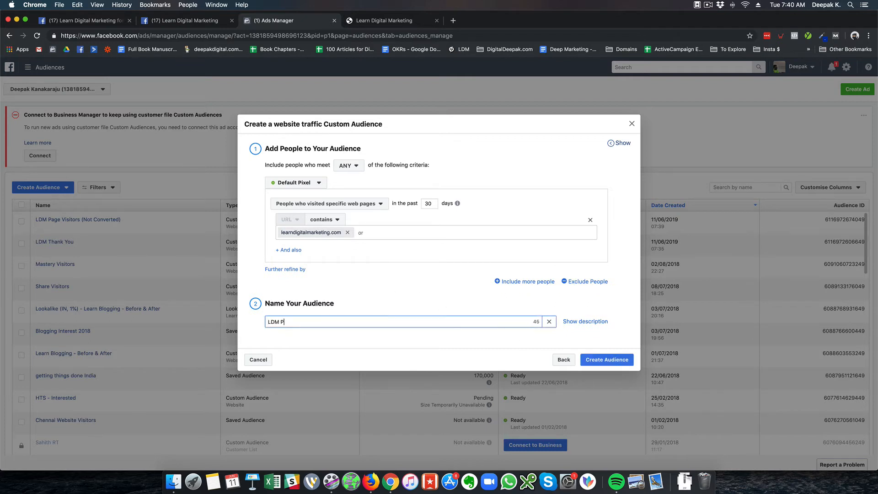
text(age (All)
click(467, 298)
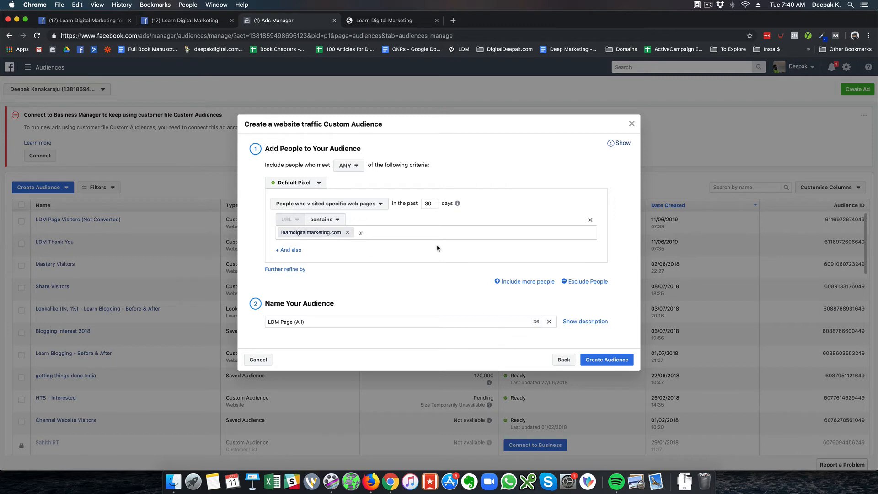
click(607, 360)
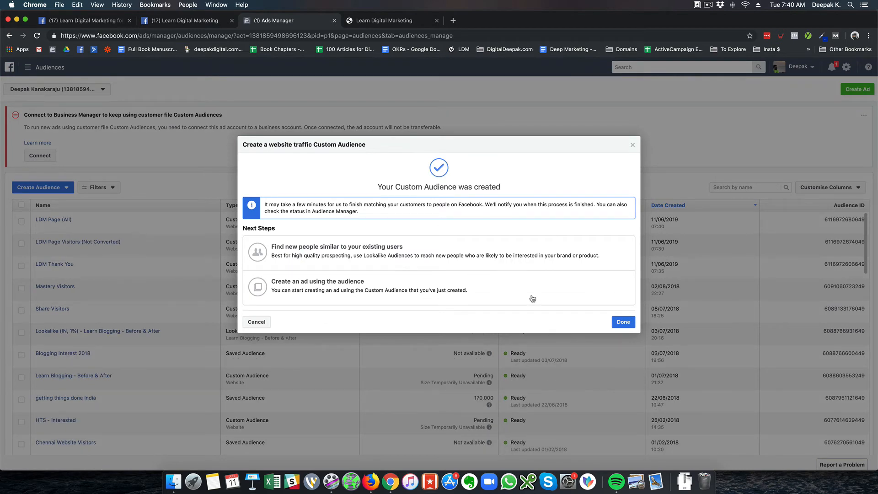
click(632, 325)
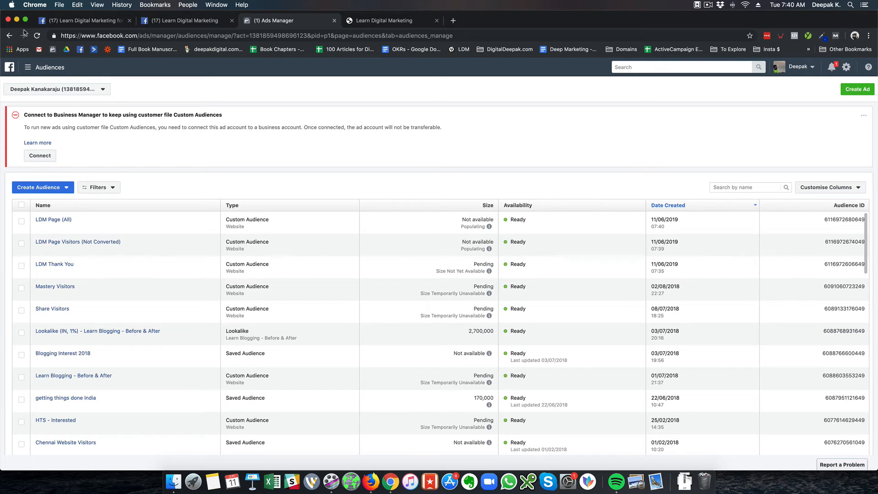
- Refresh the audience list and reopen Audiences from the complete list of Facebook ad tools
click(37, 36)
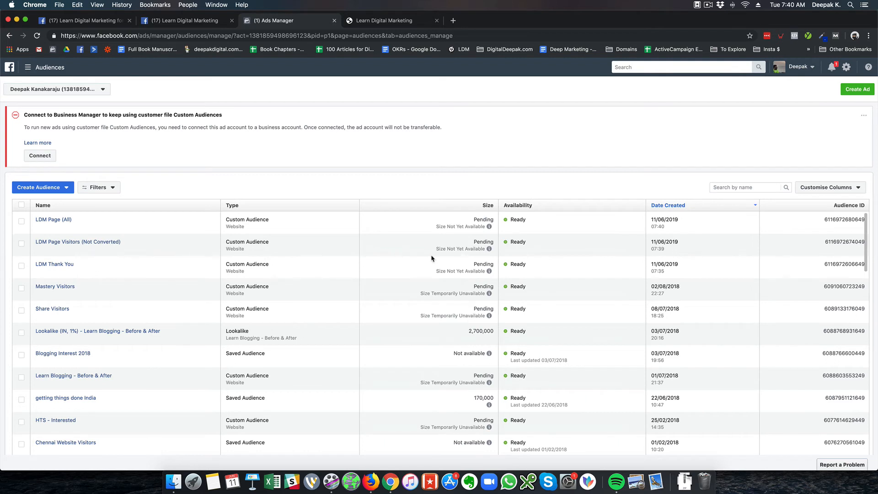
mouse_move(55, 230)
click(29, 73)
click(66, 273)
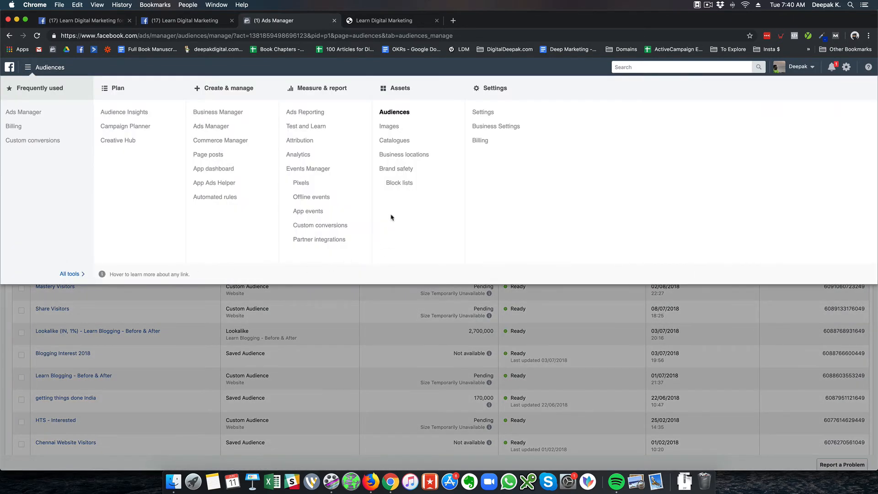
click(394, 112)
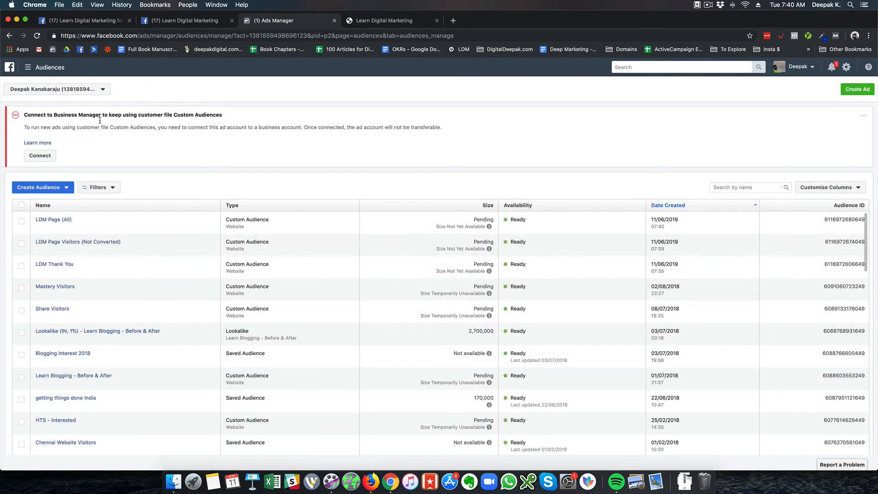
- Start a lookalike audience and choose the website custom audience 180 Days of Website Visitors as its source
click(67, 188)
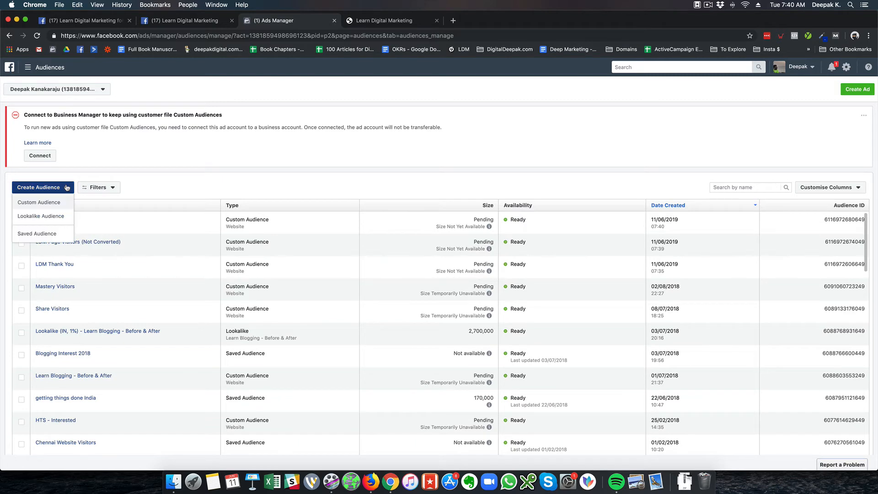
click(64, 216)
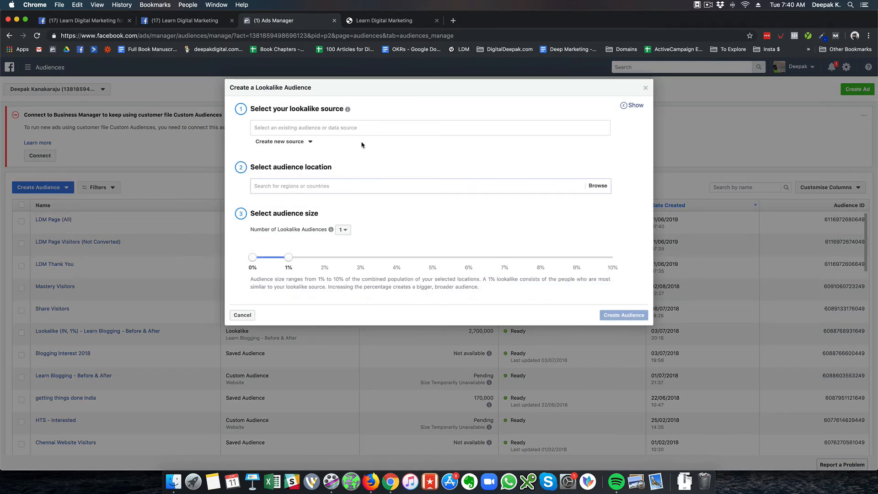
click(366, 132)
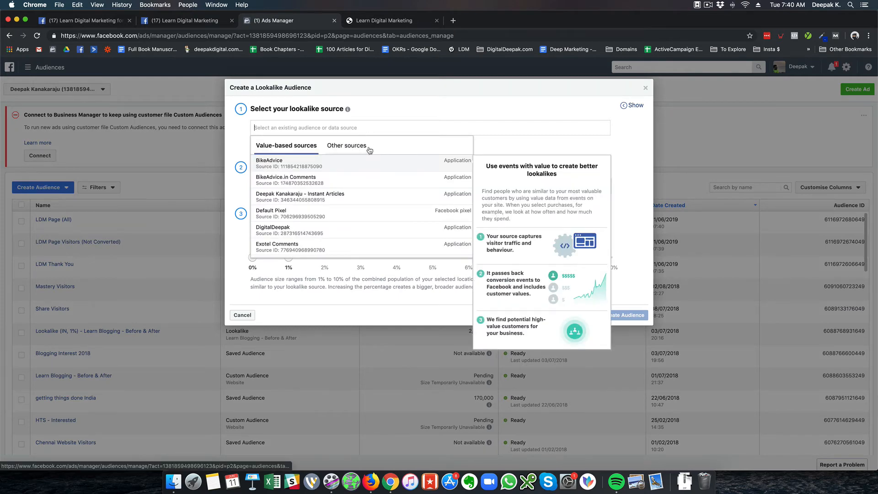
click(412, 109)
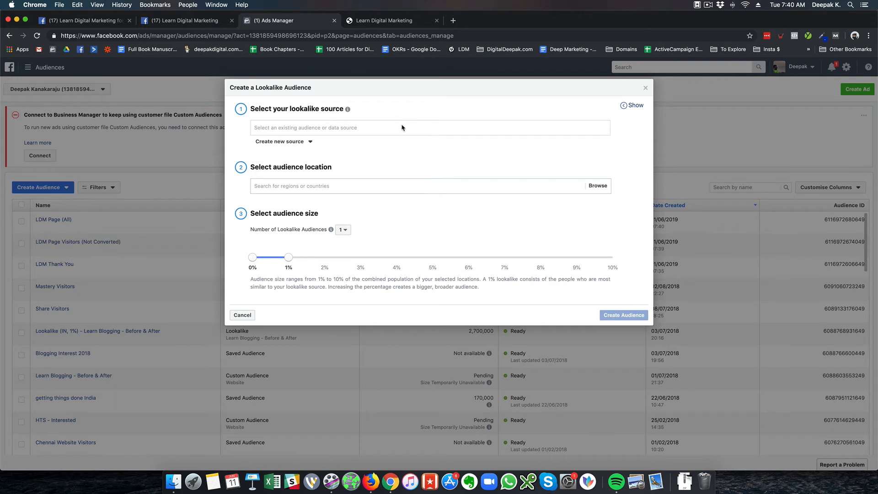
click(401, 126)
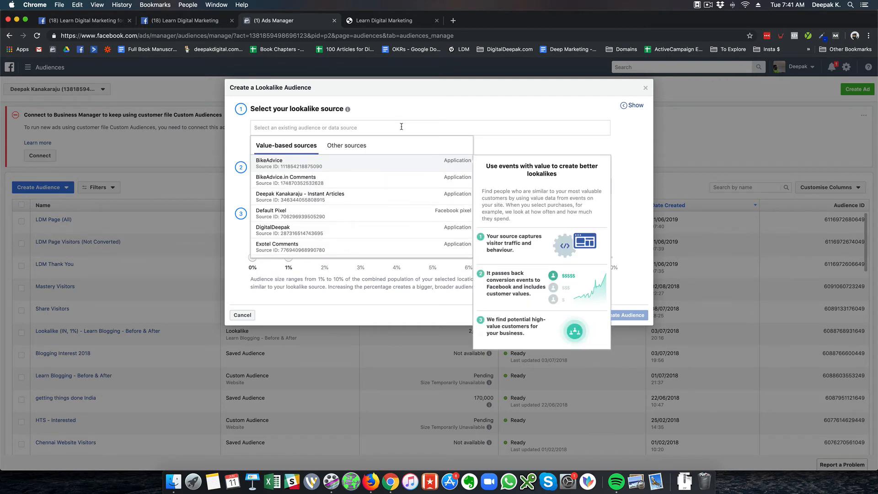
text(180)
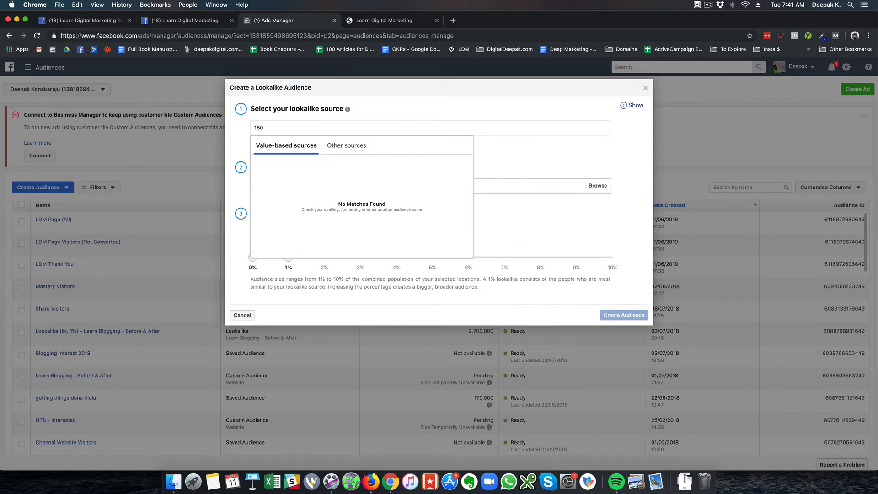
click(361, 146)
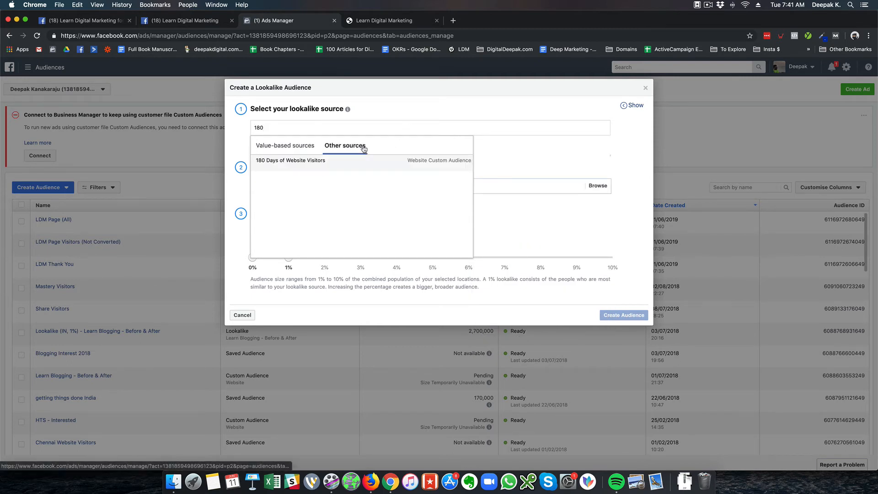
click(292, 166)
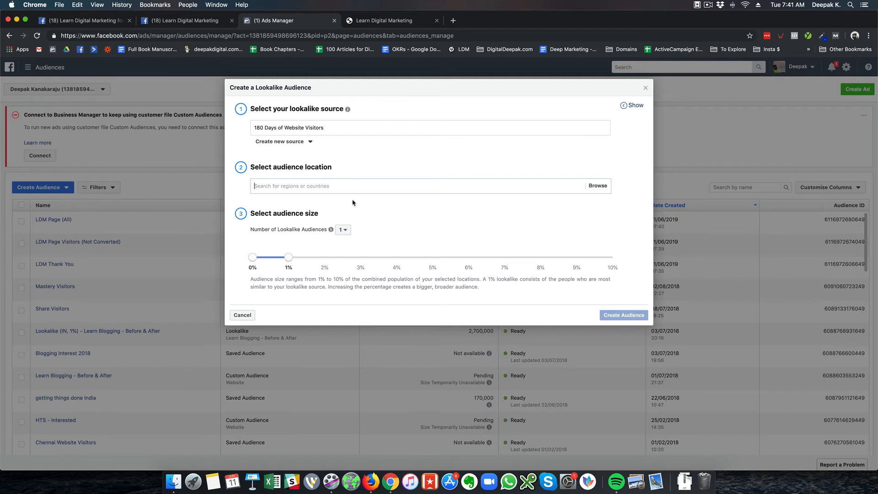
- Set the lookalike audience's location to India, check its estimated reach at 1%, and close the dialog without creating it
text(India)
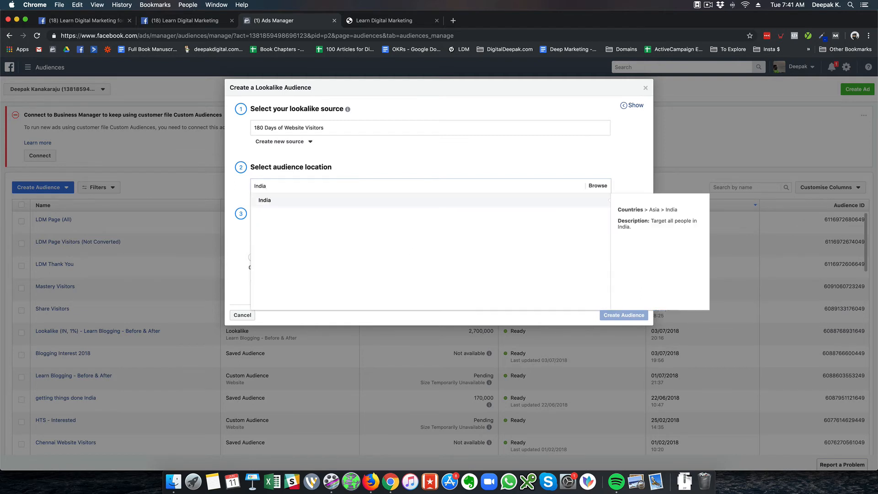
click(282, 202)
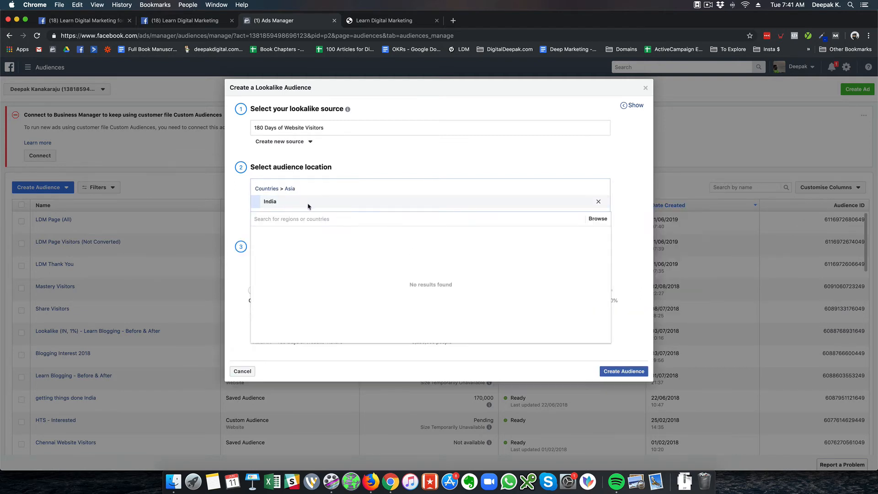
click(540, 161)
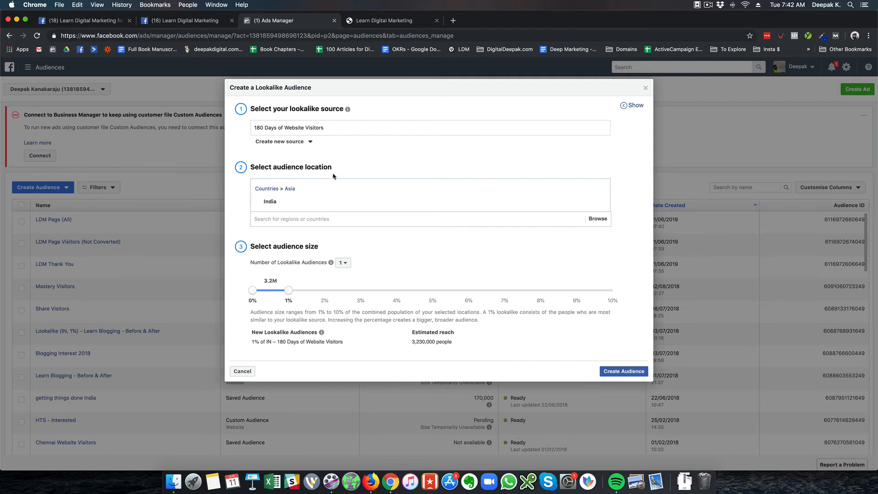
drag(413, 342, 457, 345)
click(457, 345)
click(645, 87)
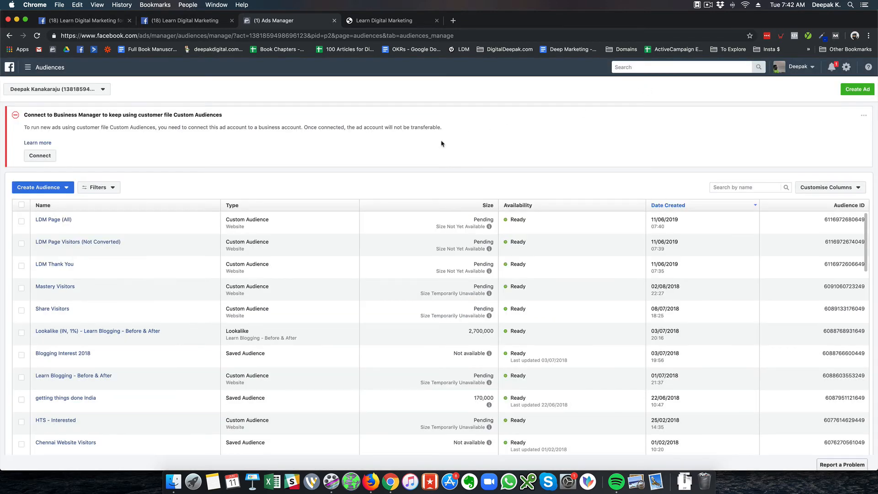
- Search the audience page for "lookal" and examine the existing lookalike audiences, including the one based on 180 Days of Website Visitors
key(super+f)
text(lookal)
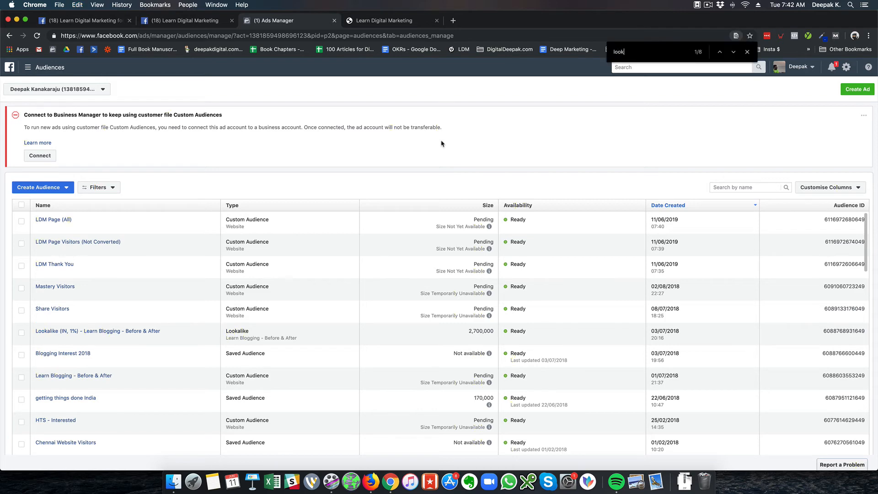
mouse_move(143, 333)
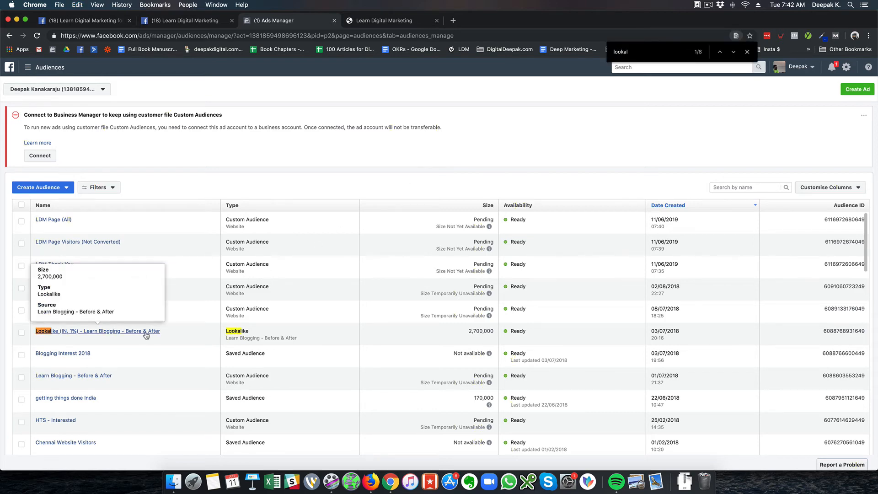
scroll(184, 337, down, 15)
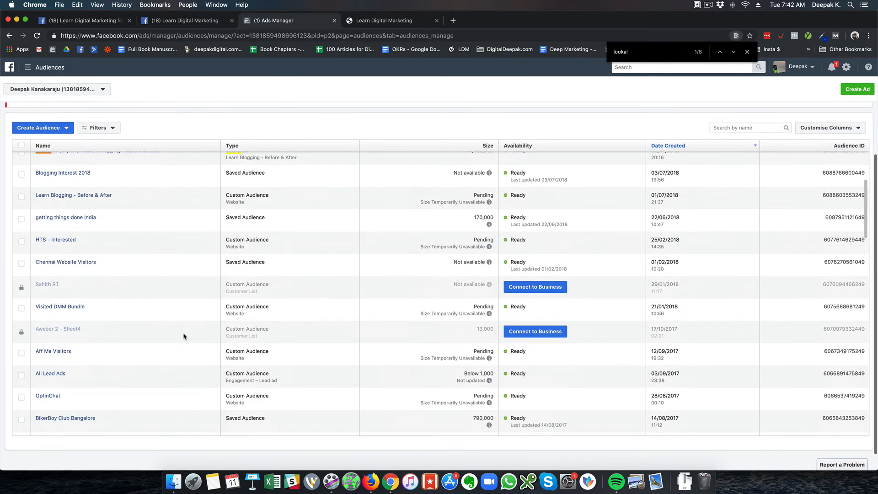
scroll(184, 336, down, 3)
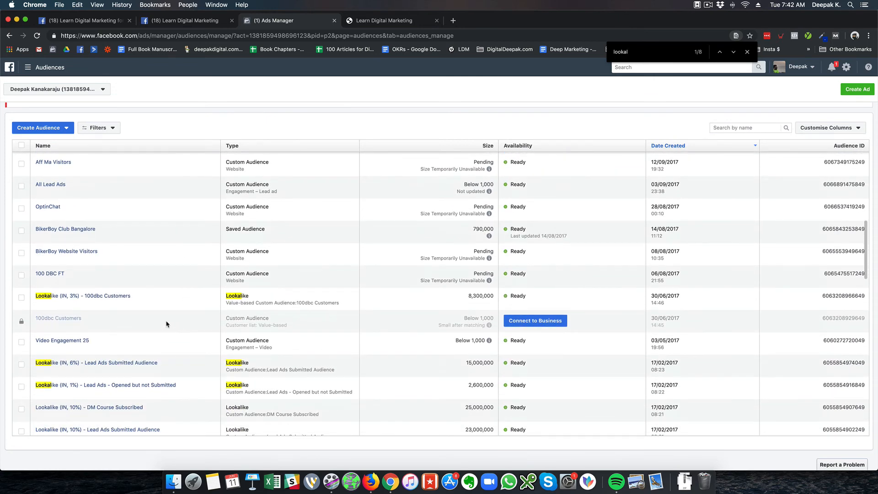
mouse_move(107, 300)
scroll(192, 300, down, 8)
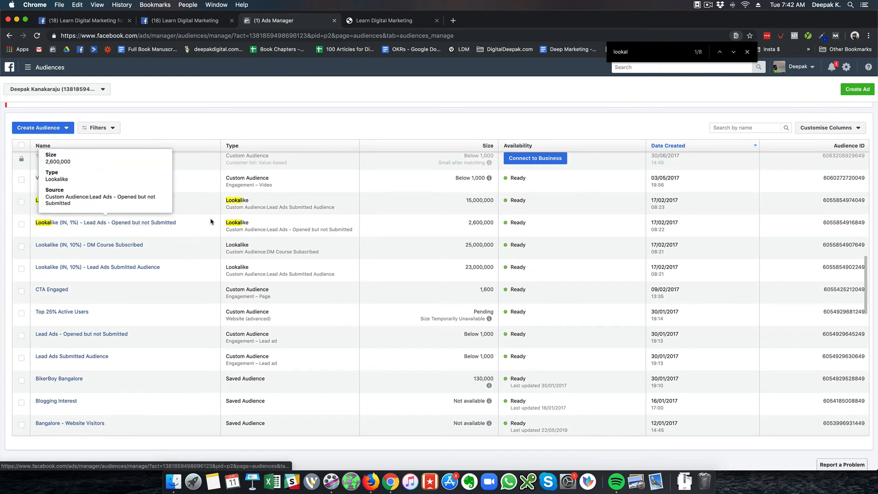
mouse_move(99, 227)
scroll(222, 361, down, 16)
scroll(222, 364, down, 9)
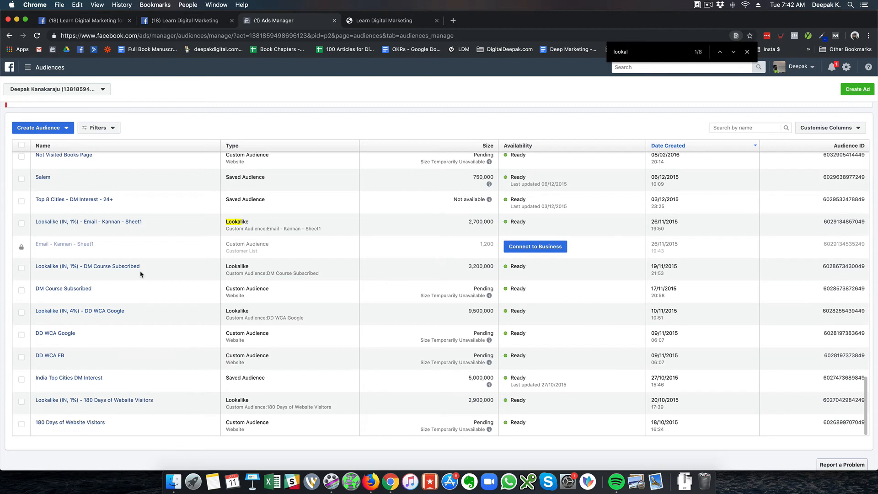
mouse_move(110, 402)
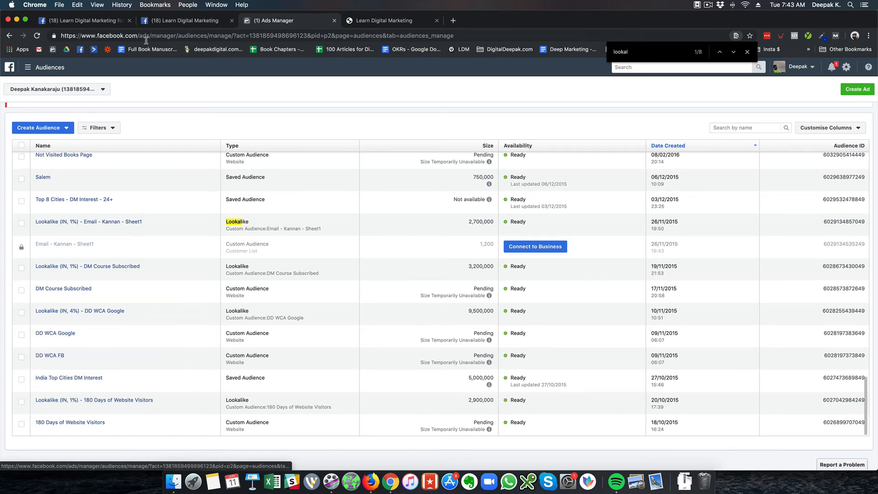
- Start a lookalike audience, set its size to 2%, and choose 180 Days of Website Visitors as its source
click(41, 128)
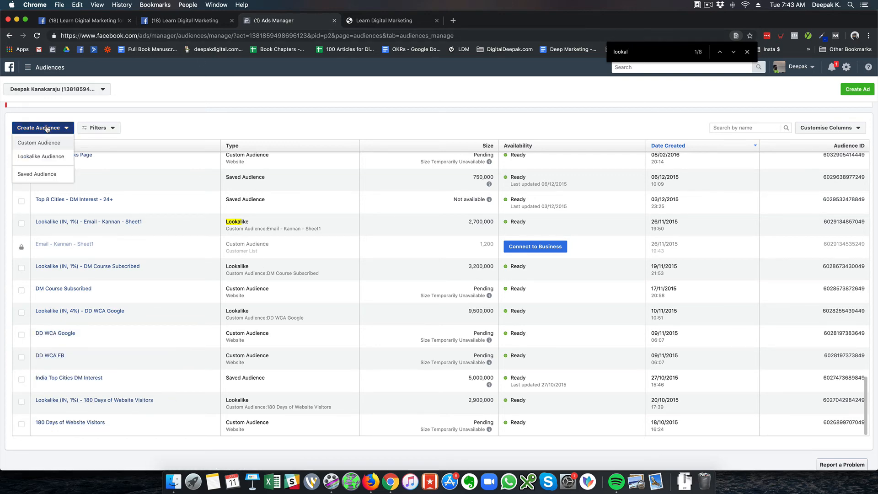
click(45, 157)
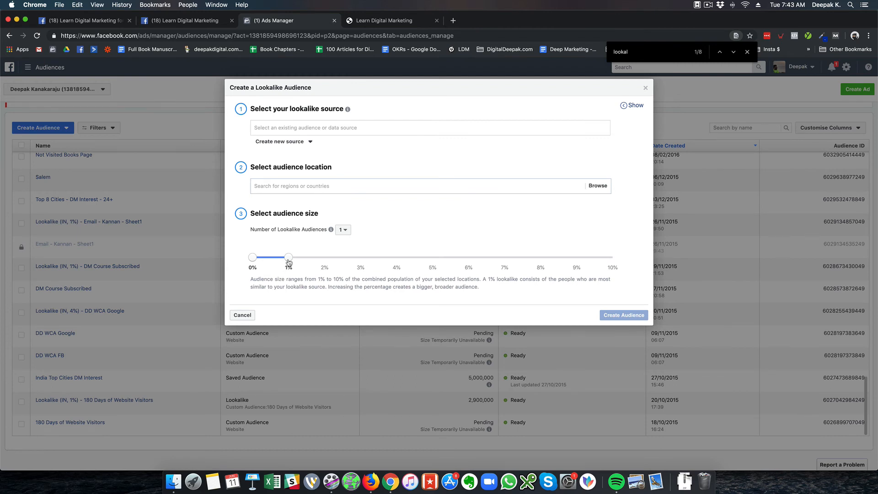
drag(289, 261, 325, 261)
click(363, 128)
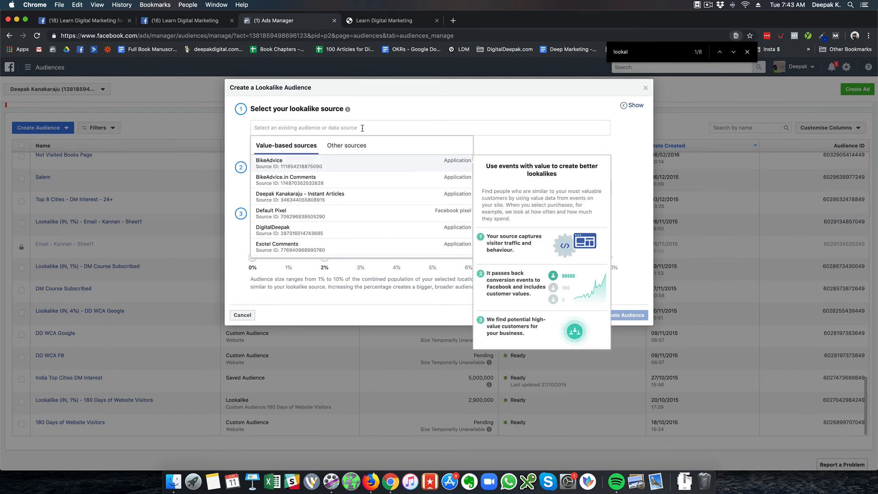
text(180)
click(362, 146)
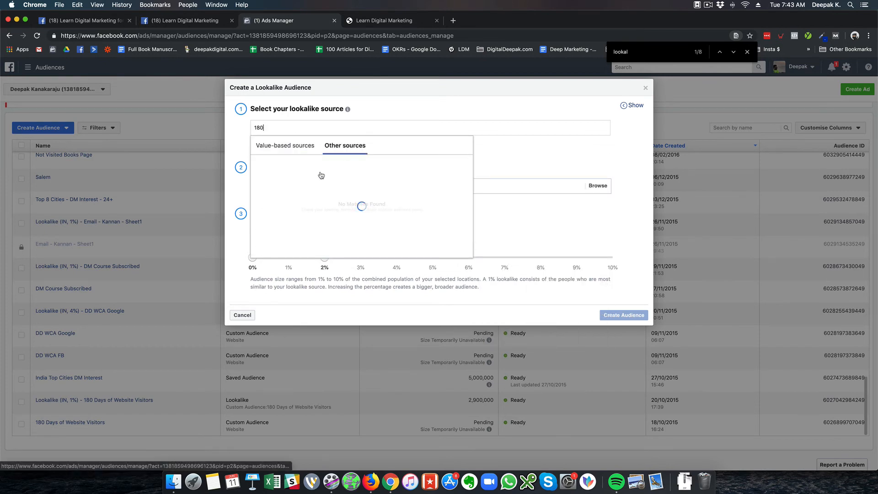
click(296, 167)
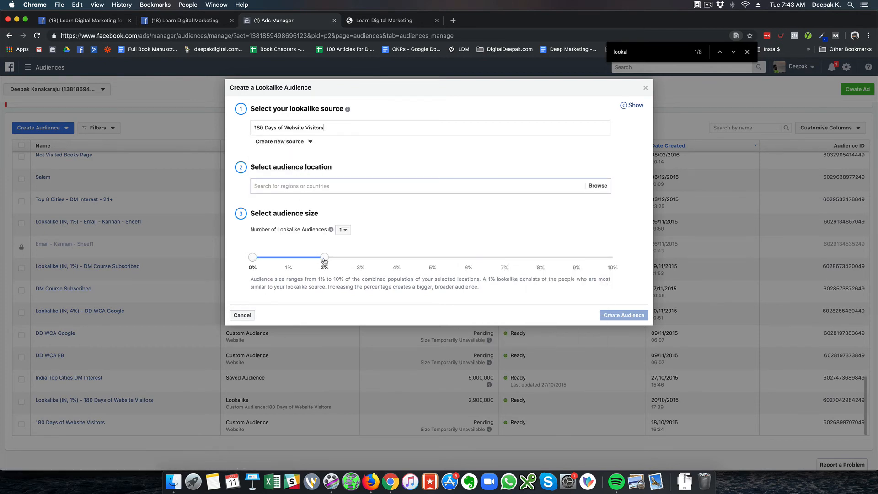
- Set the lookalike location to India, compare the estimated reach at 1% and 4%, and close the dialog without creating the audience
drag(325, 258, 304, 258)
click(305, 193)
text(India)
click(302, 201)
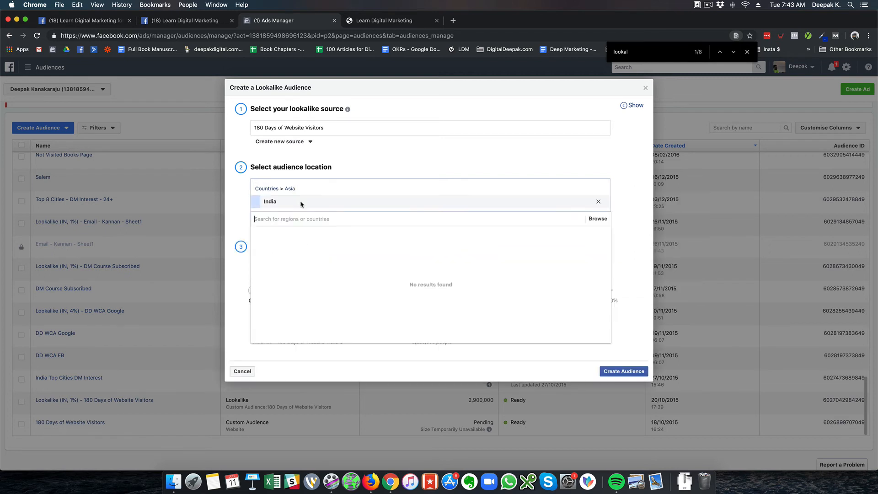
click(230, 207)
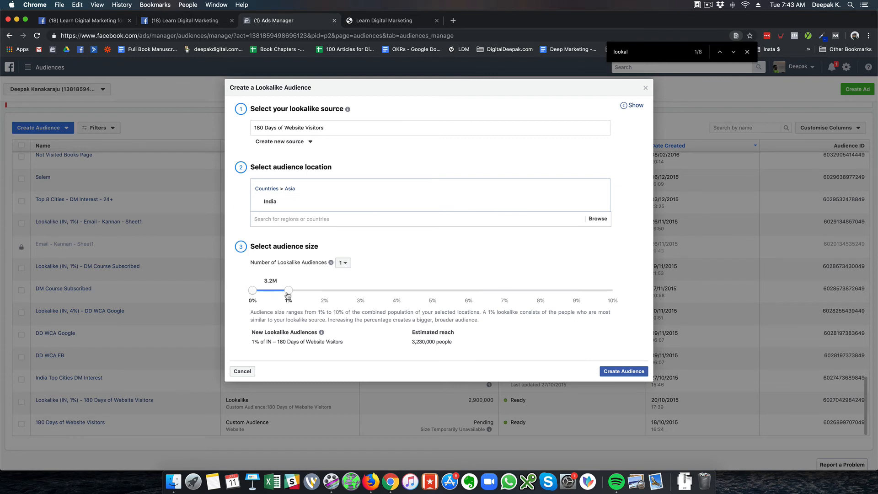
drag(287, 295, 400, 294)
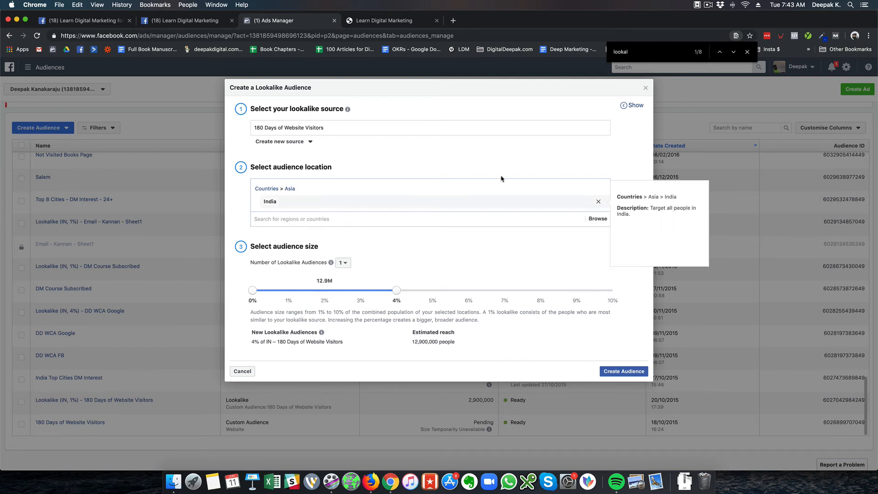
click(646, 89)
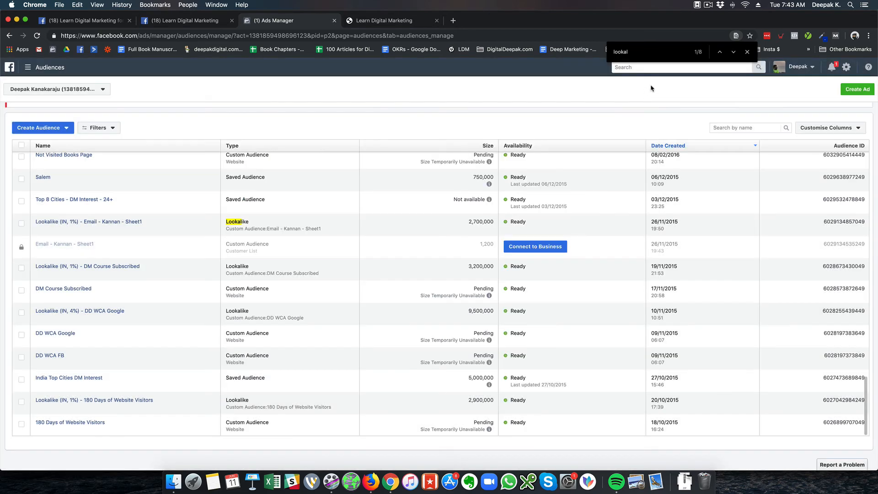
- Close the page search for "lookal" and return to the most recently created audiences
click(747, 52)
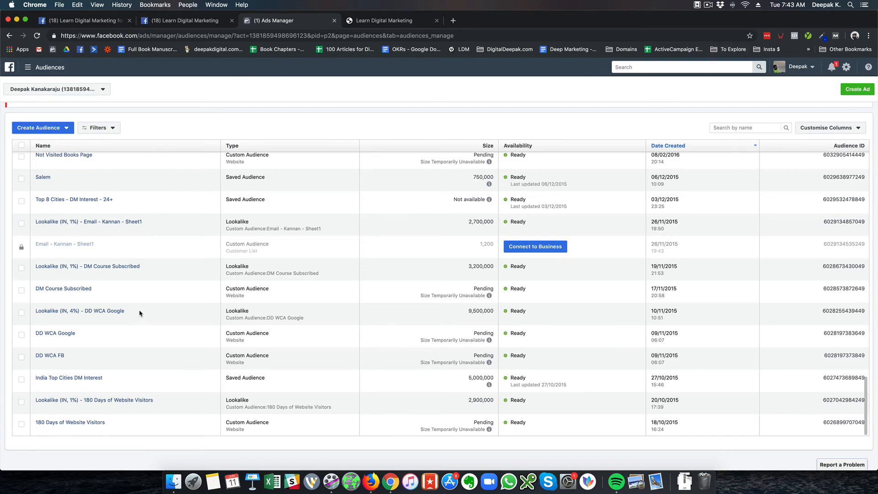
scroll(142, 249, up, 5)
scroll(142, 248, up, 10)
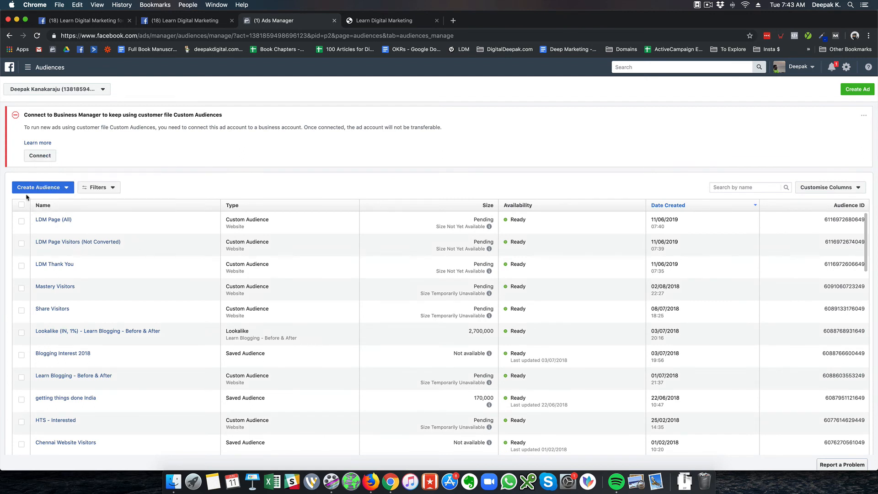
- Review the available custom audience sources, including the Website traffic description, and close the dialog without creating an audience
click(27, 190)
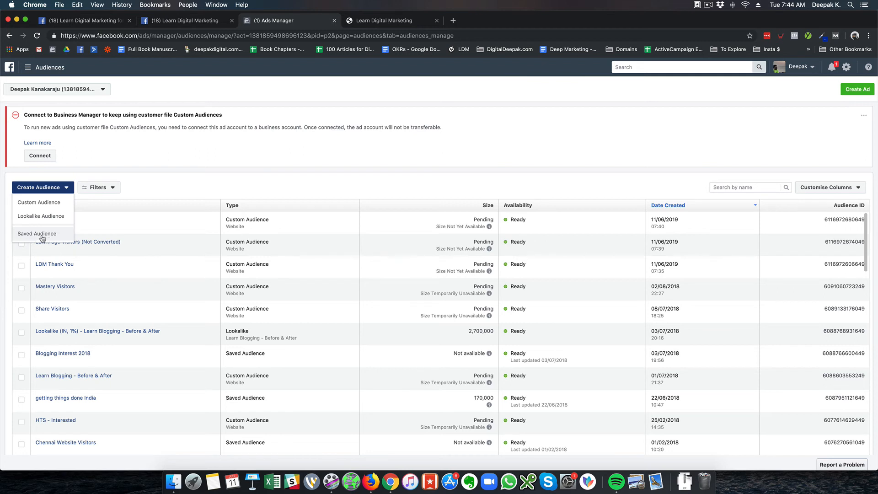
click(54, 207)
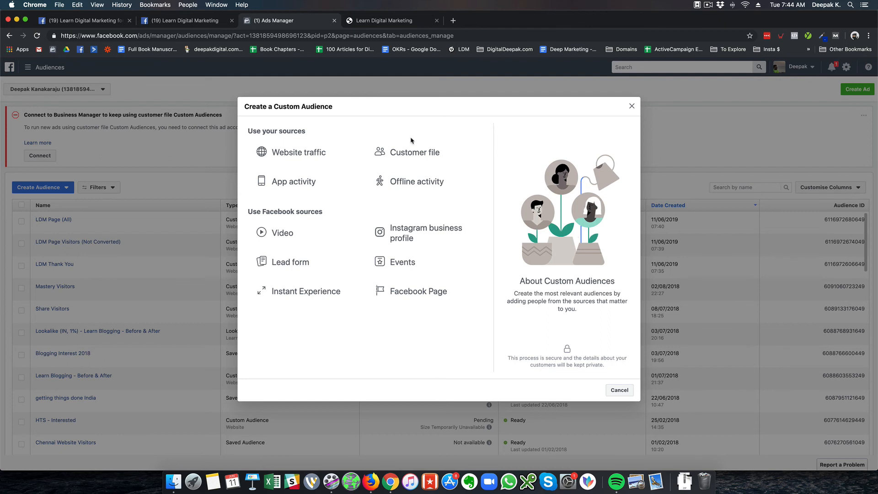
mouse_move(315, 154)
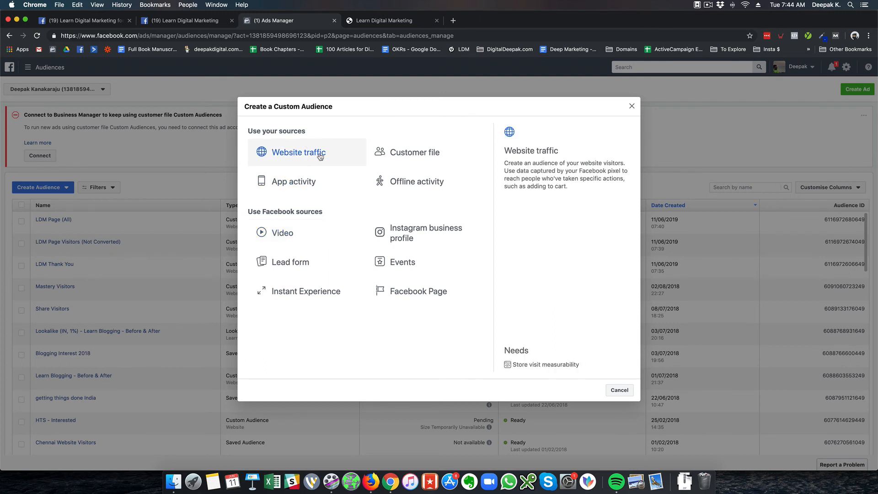
click(632, 107)
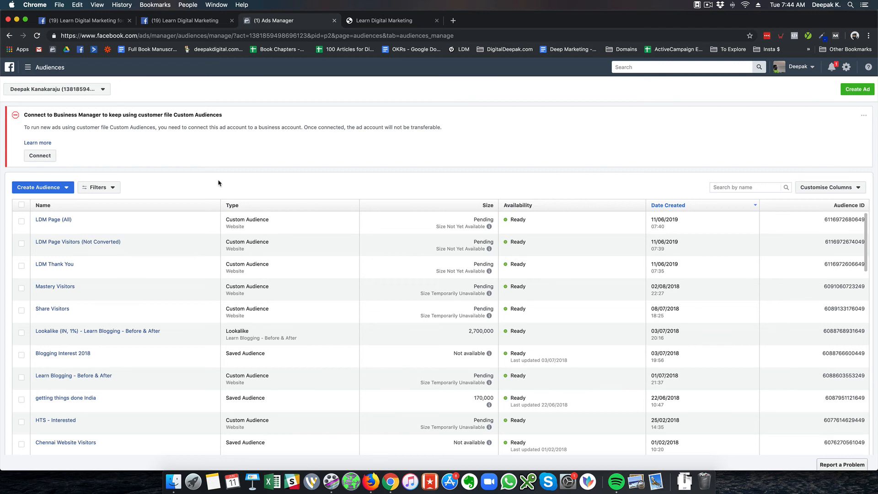
- Dismiss the Connect to Business Manager notice above the audience list
click(864, 119)
click(841, 142)
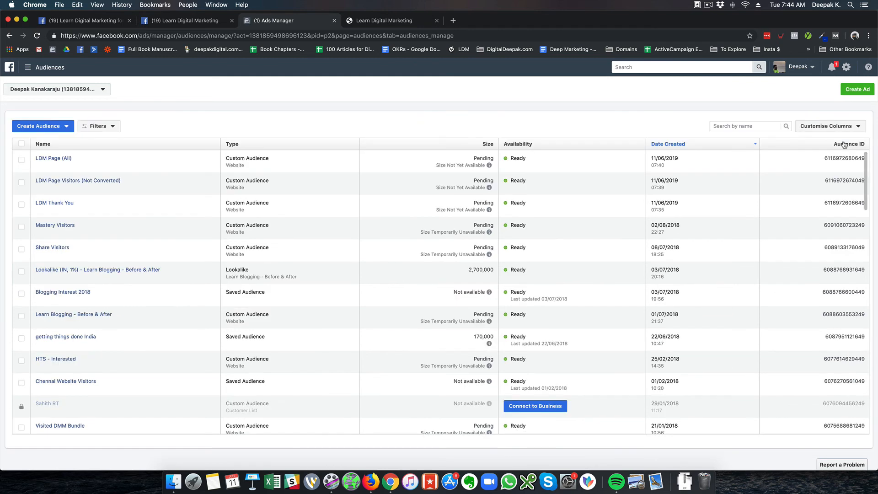